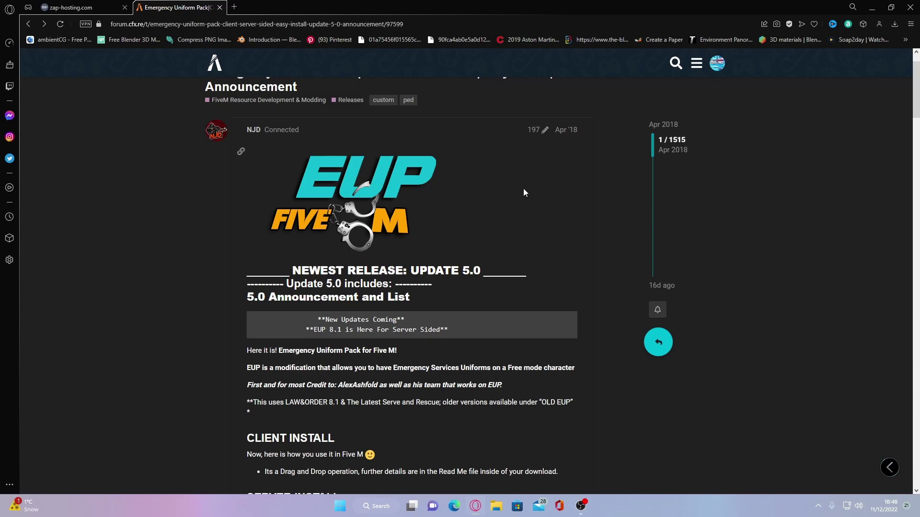
# - Find the EUP 8.0 menu and 8.1 server-sided downloads in the forum post and open both downloaded archives
pyautogui.scroll(-2, 393, 280)
pyautogui.scroll(-10, 392, 279)
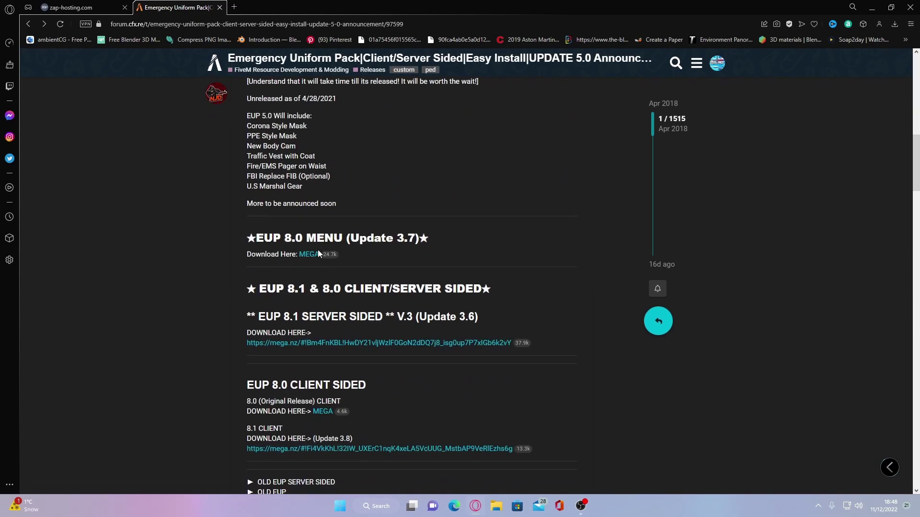
pyautogui.scroll(-1, 335, 287)
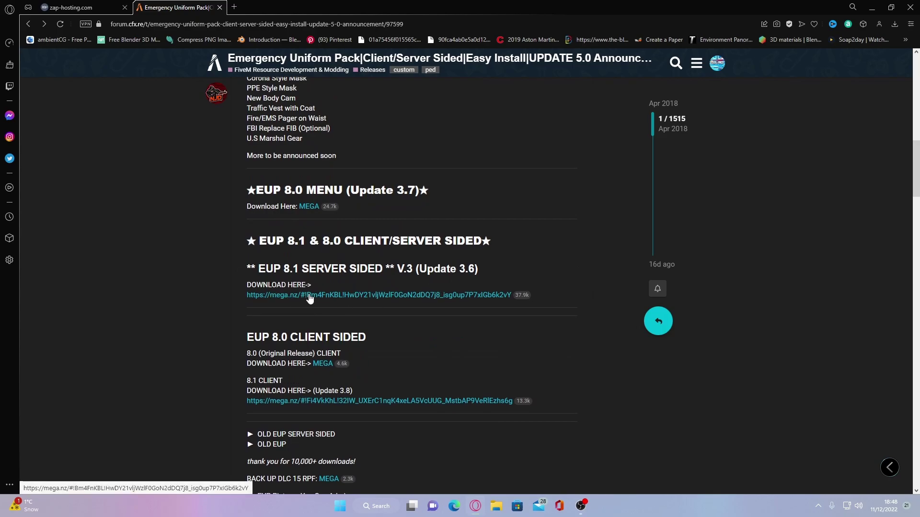
pyautogui.click(894, 24)
pyautogui.click(850, 92)
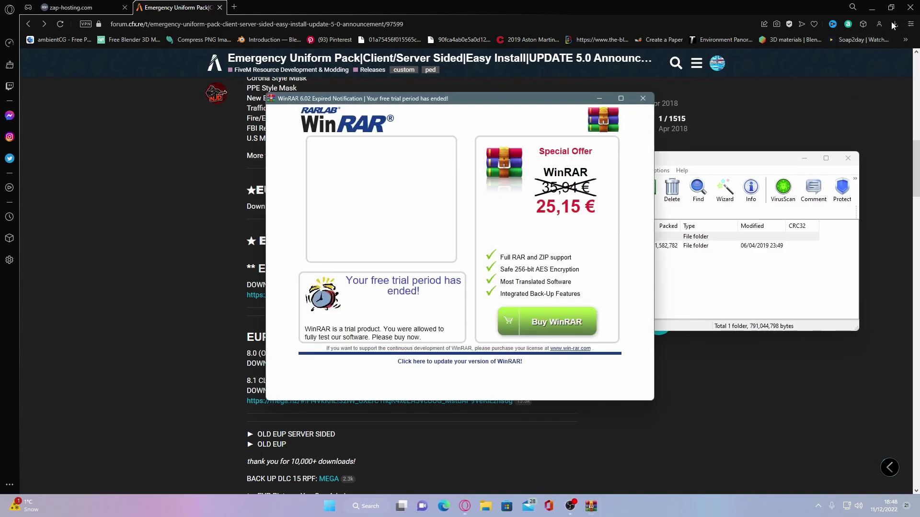
pyautogui.click(894, 24)
pyautogui.click(805, 117)
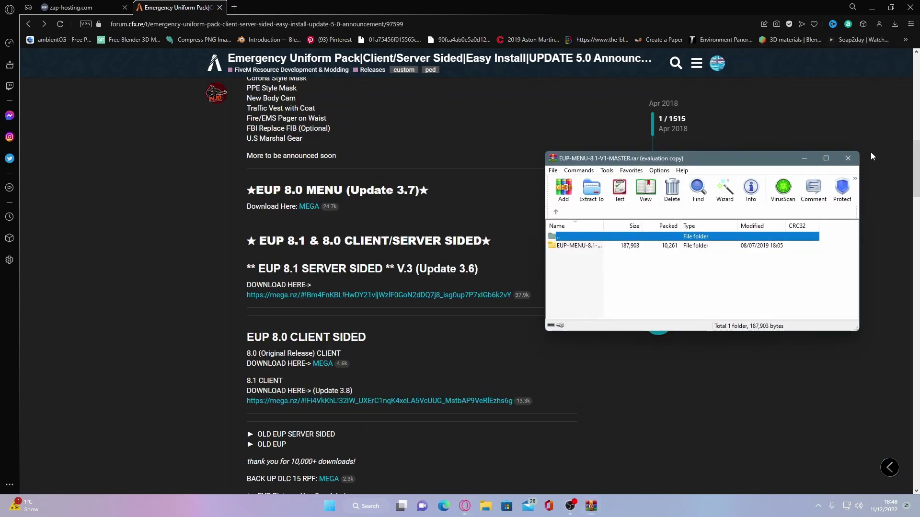
# - Minimize the browser and dismiss the WinRAR licence and trial notices
pyautogui.click(872, 7)
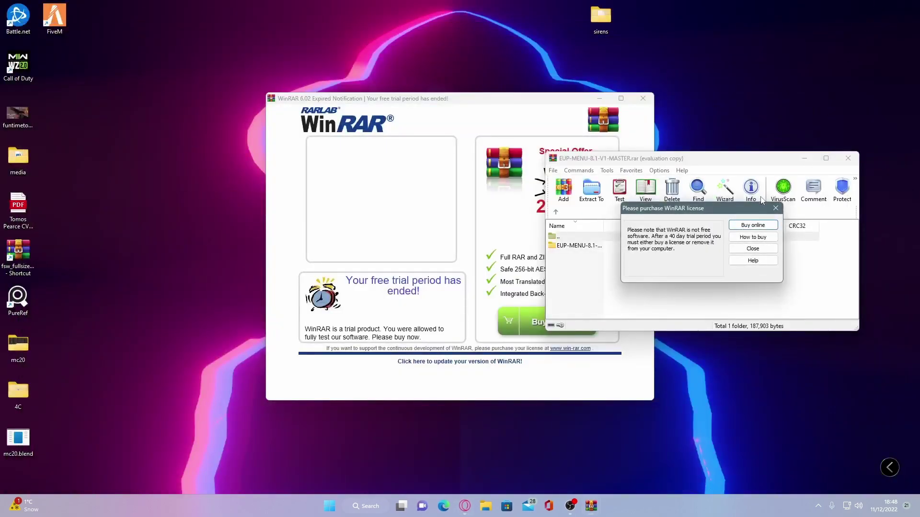
pyautogui.click(775, 210)
pyautogui.click(642, 98)
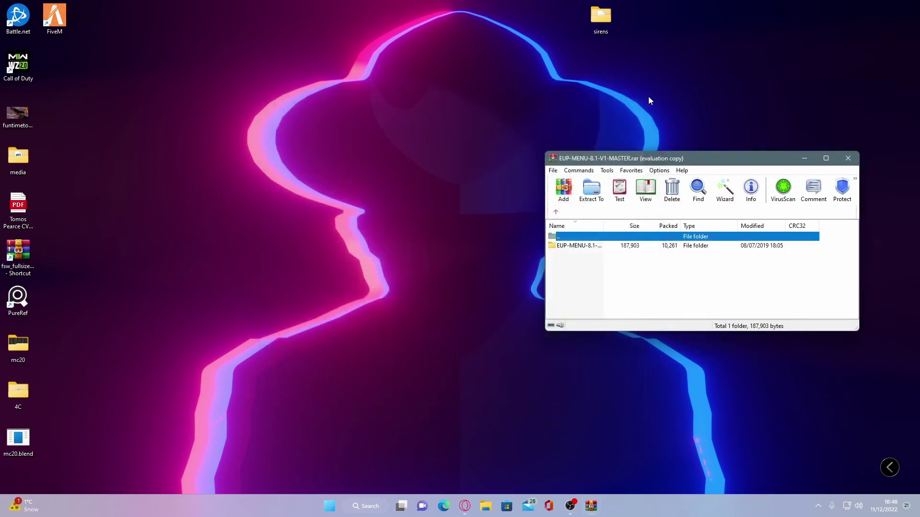
# - Open the top-level folder in EUP-MENU-8.1-V1-MASTER.rar containing eup-ui, and arrange the two archive windows side by side
pyautogui.moveTo(606, 162); pyautogui.dragTo(398, 138)
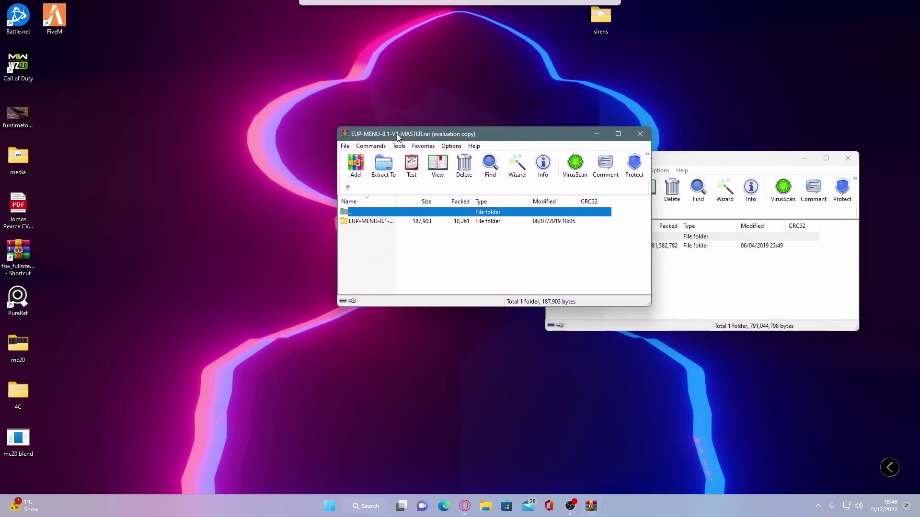
pyautogui.doubleClick(371, 222)
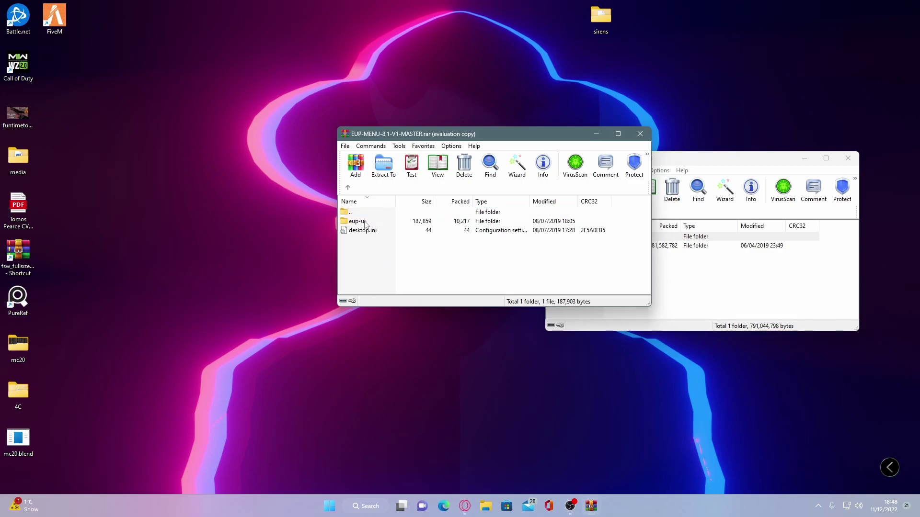
pyautogui.doubleClick(366, 223)
pyautogui.click(348, 187)
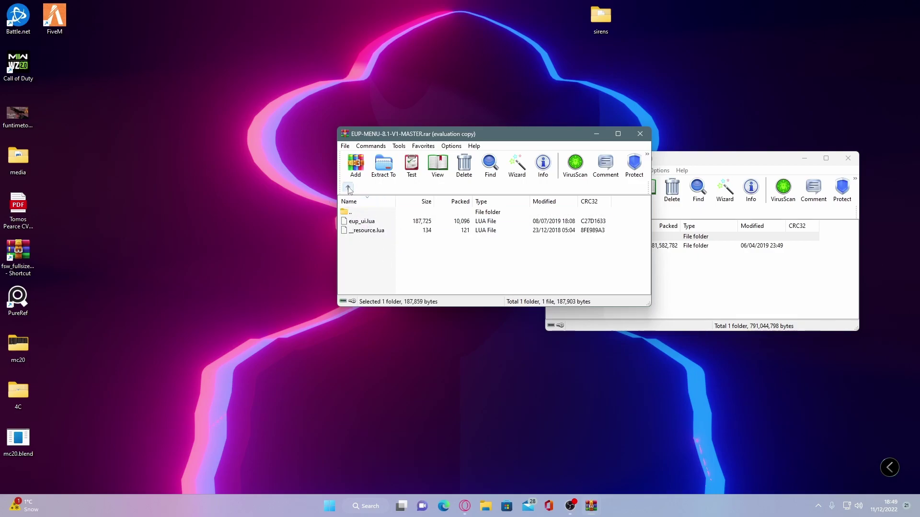
pyautogui.moveTo(409, 134); pyautogui.dragTo(311, 87)
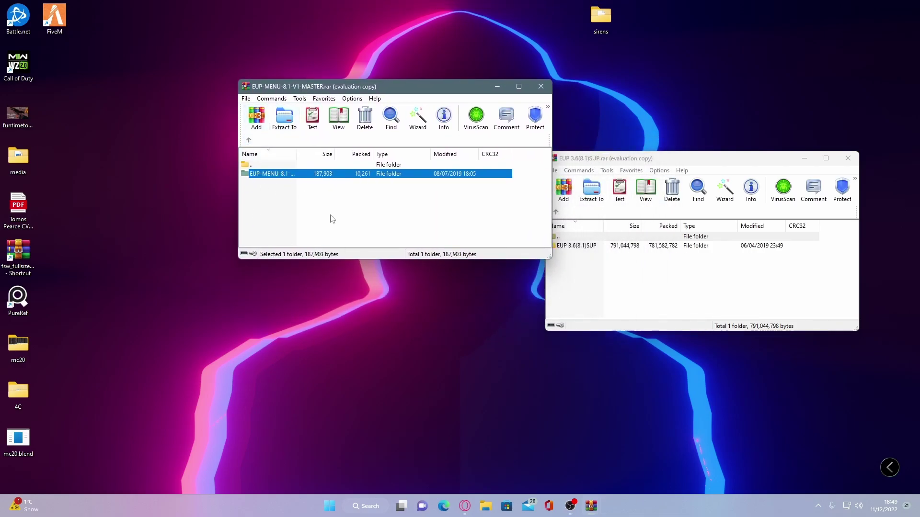
pyautogui.click(297, 212)
pyautogui.press('Up')
pyautogui.click(289, 197)
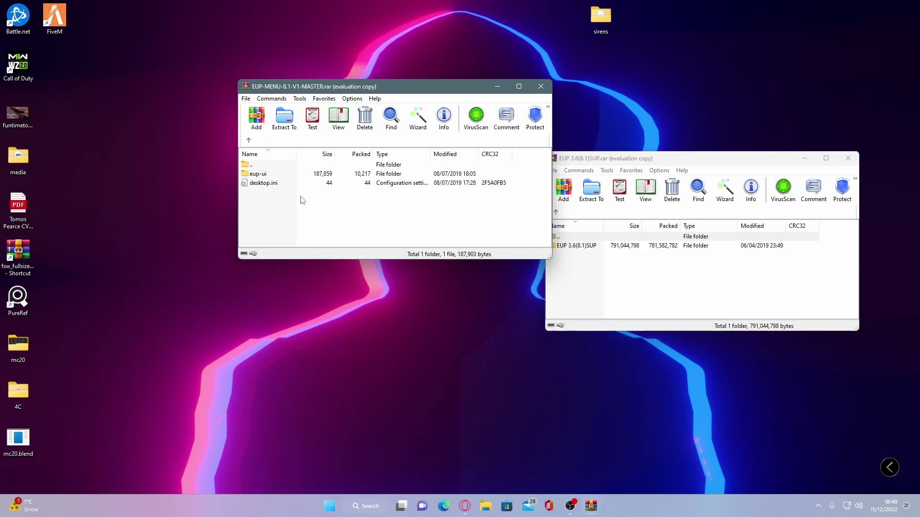
pyautogui.moveTo(646, 162); pyautogui.dragTo(678, 119)
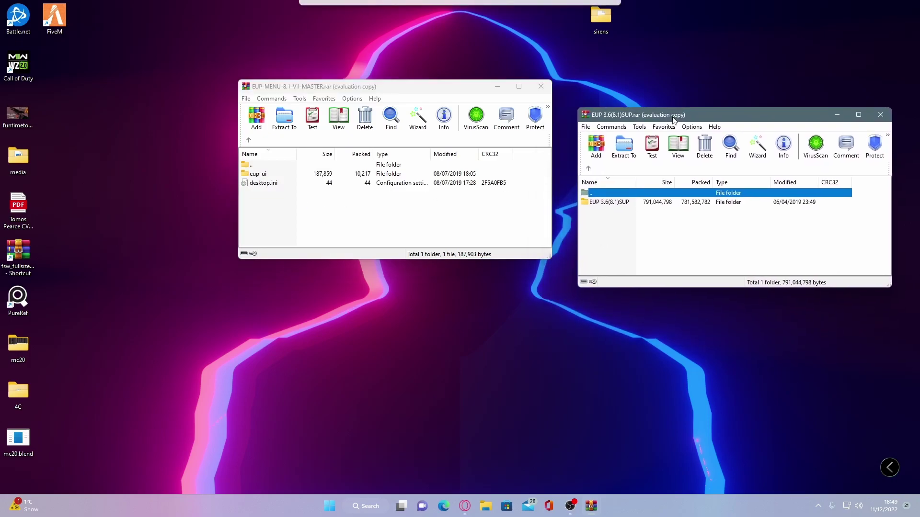
# - In File Explorer, open the server's resources folder at C:\fxserver\txData\CFXDefault_47162C.base\resources
pyautogui.click(486, 506)
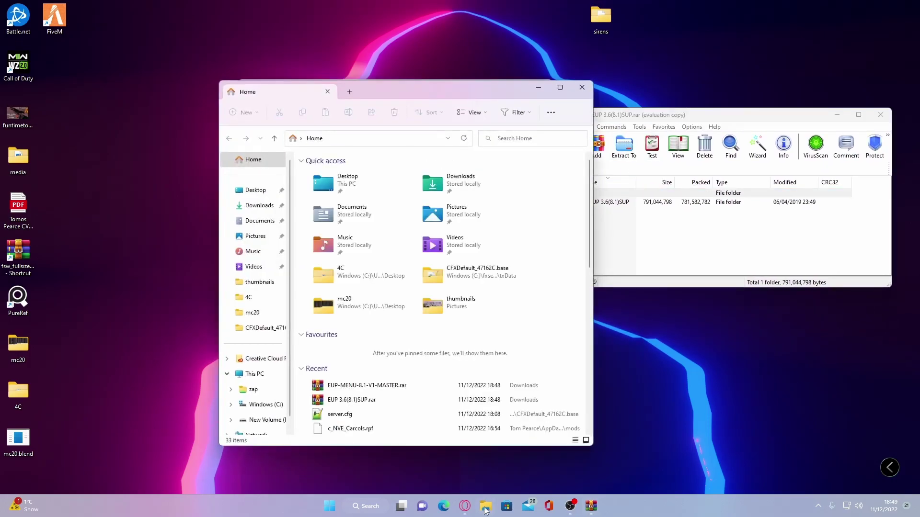
pyautogui.scroll(-1, 247, 307)
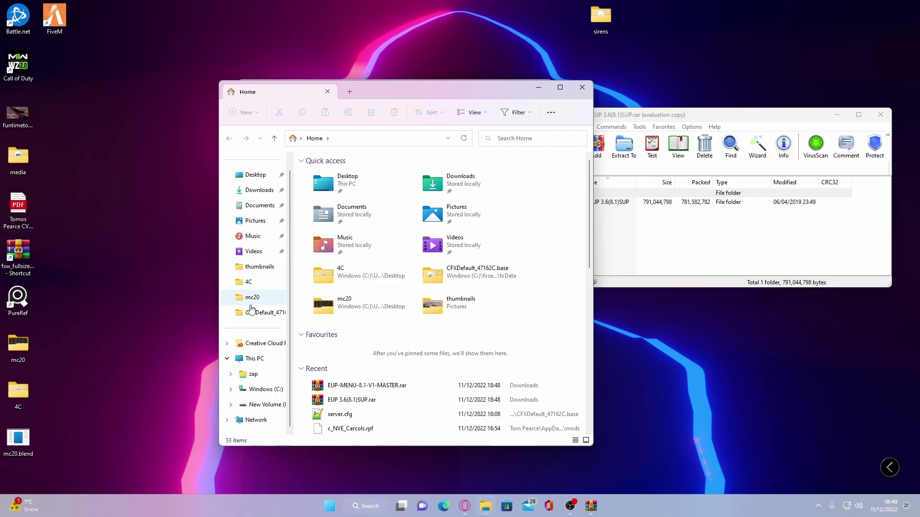
pyautogui.click(265, 389)
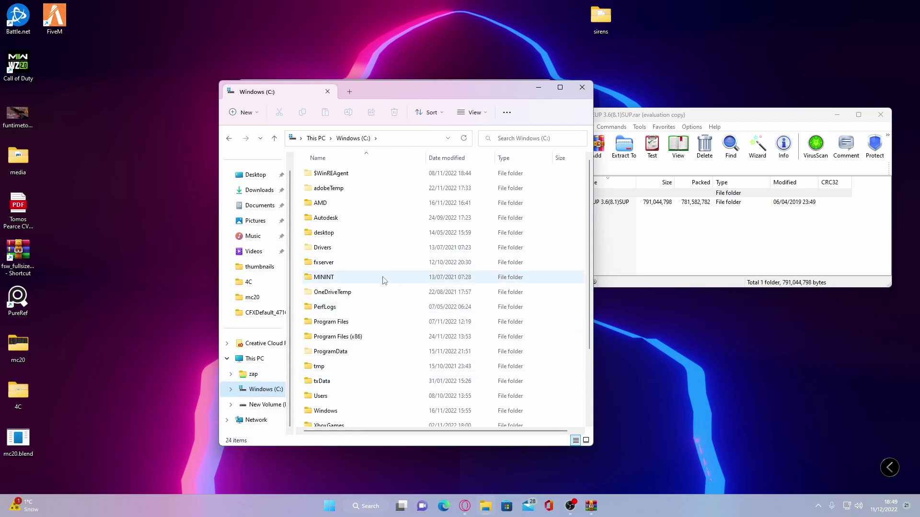
pyautogui.doubleClick(349, 264)
pyautogui.click(334, 190)
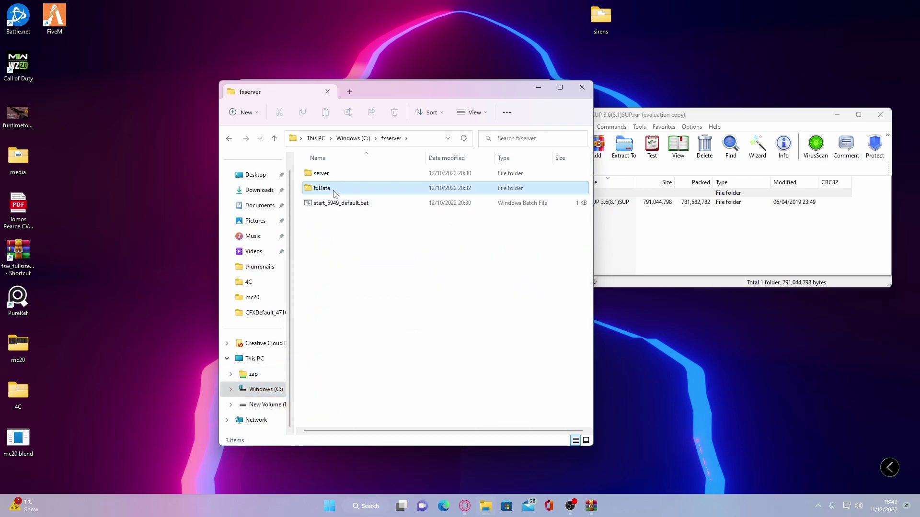
pyautogui.doubleClick(334, 190)
pyautogui.doubleClick(336, 174)
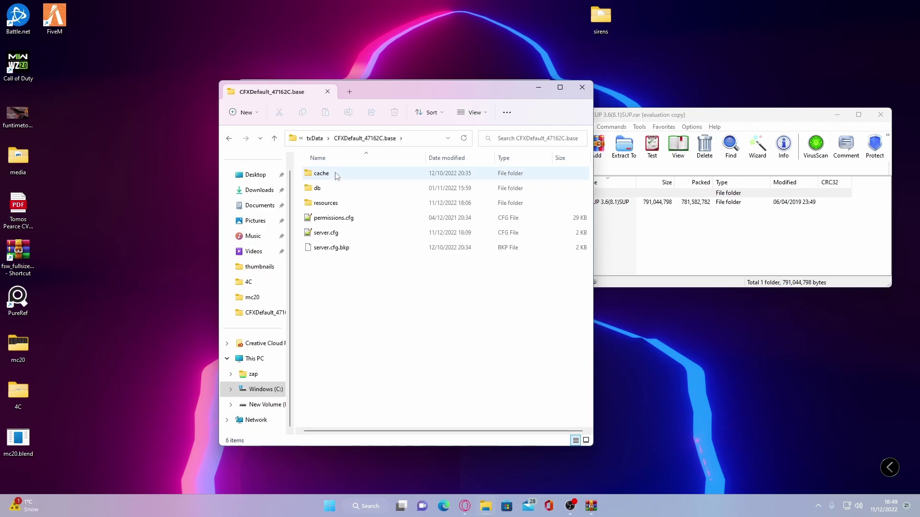
pyautogui.doubleClick(336, 205)
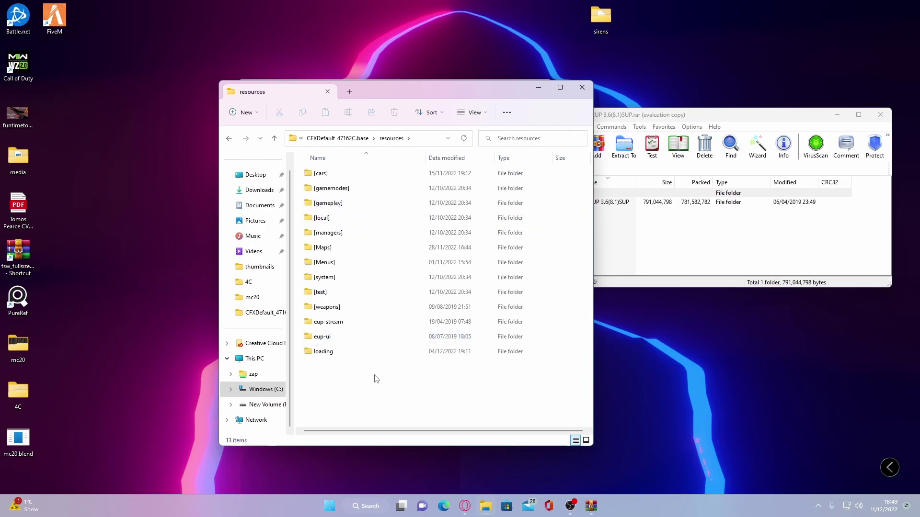
# - Delete the existing eup-stream and eup-ui folders from the resources folder
pyautogui.click(330, 336)
pyautogui.keyDown('shift'); pyautogui.click(329, 323); pyautogui.keyUp('shift')
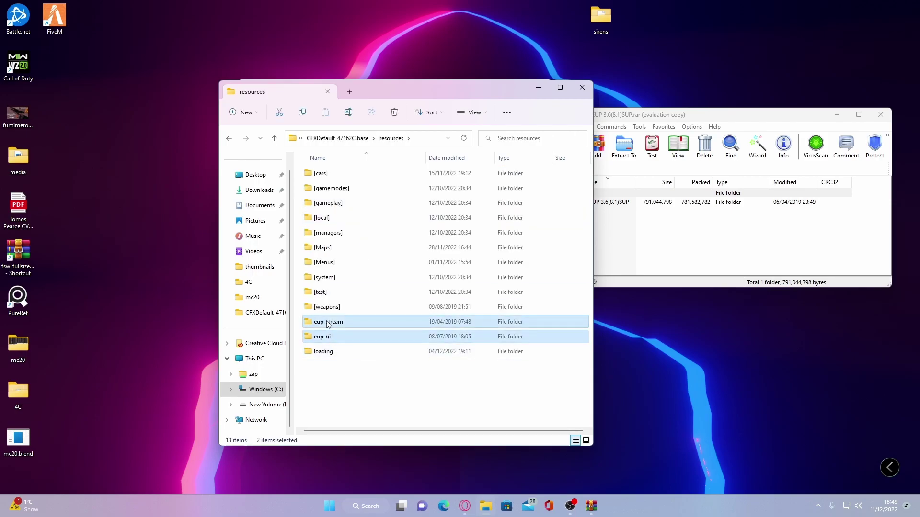
pyautogui.press('Delete')
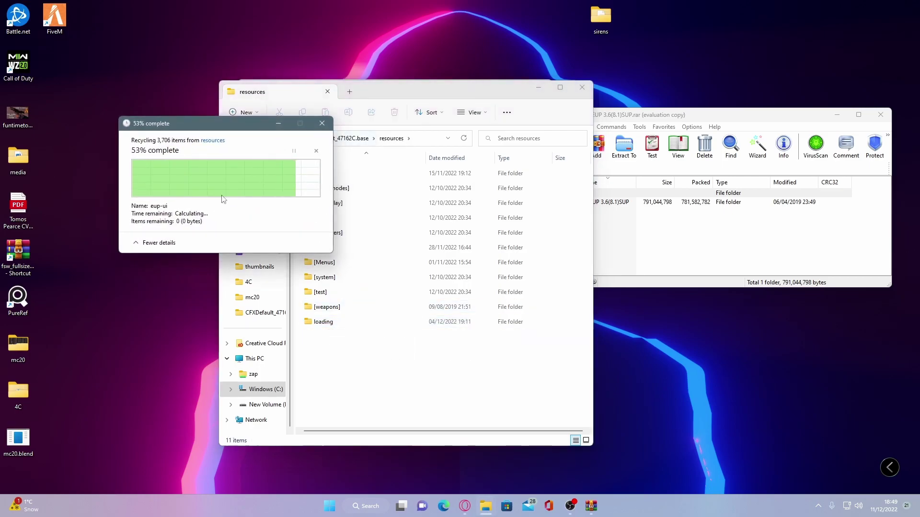
# - Extract the eup-ui folder from the EUP menu archive into the resources folder and close that archive
pyautogui.moveTo(398, 87); pyautogui.dragTo(683, 197)
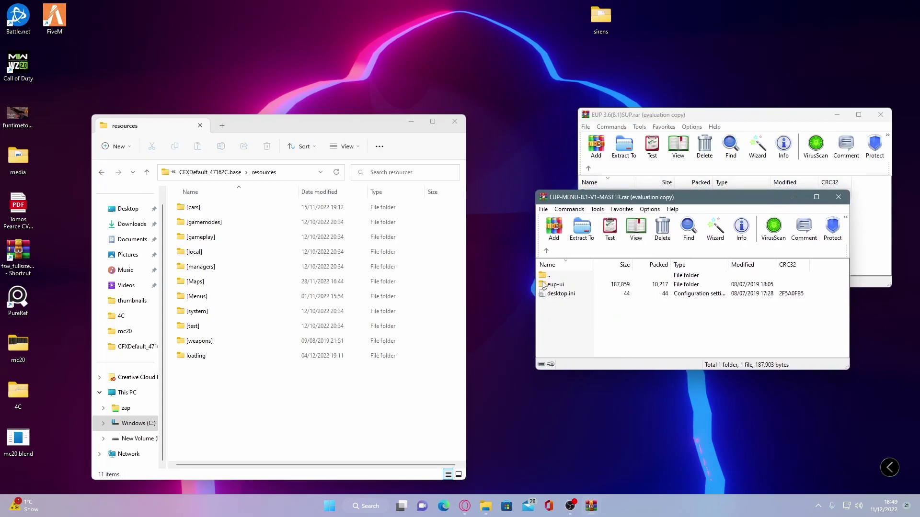
pyautogui.moveTo(543, 285); pyautogui.dragTo(261, 397)
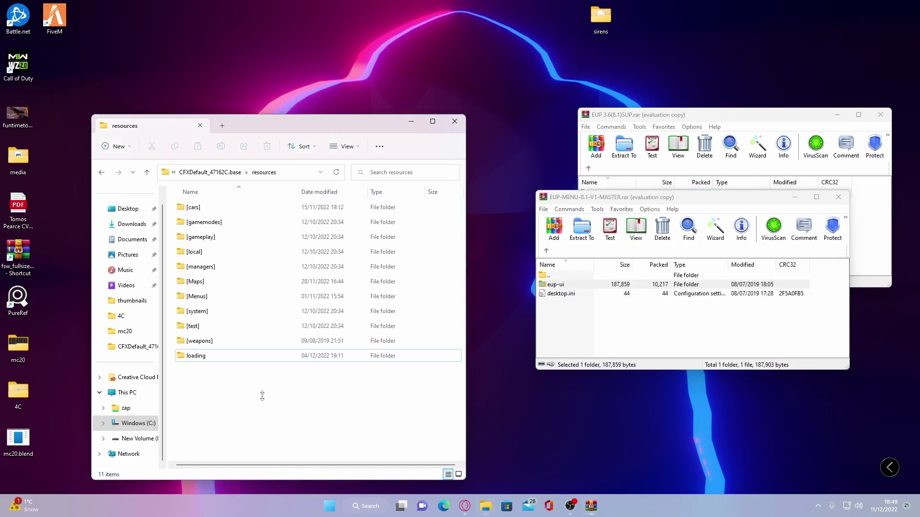
pyautogui.moveTo(627, 201); pyautogui.dragTo(463, 191)
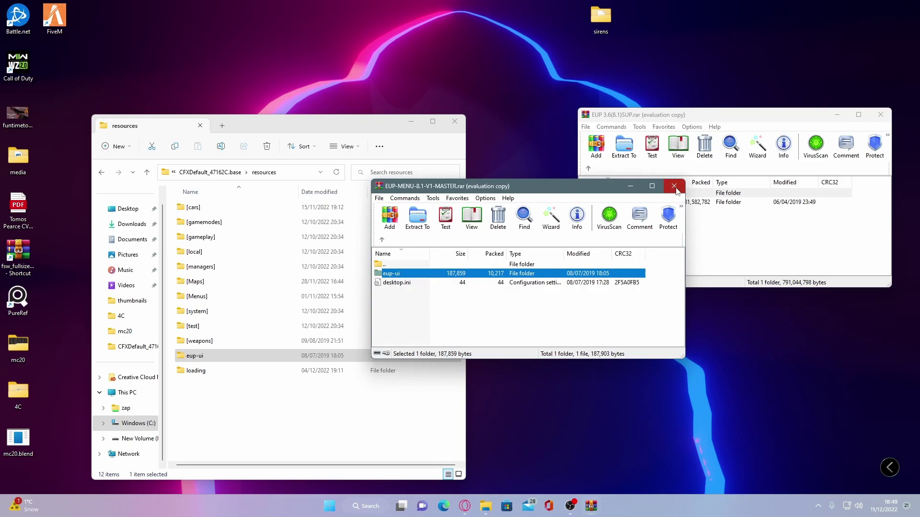
pyautogui.click(674, 186)
# - Place the EUP 3.6(8.1)SUP.rar window beside the resources folder and open its EUP 3.6(8.1)SUP folder
pyautogui.moveTo(607, 117); pyautogui.dragTo(468, 165)
pyautogui.click(485, 271)
pyautogui.doubleClick(478, 251)
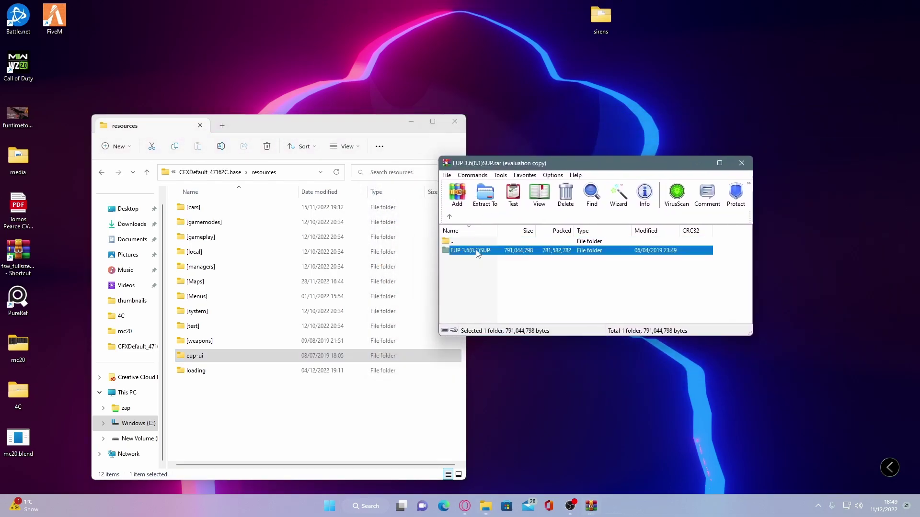
# - Examine the contents of the eup-stream folder and its stream subfolder inside the EUP 3.6(8.1)SUP archive
pyautogui.doubleClick(467, 250)
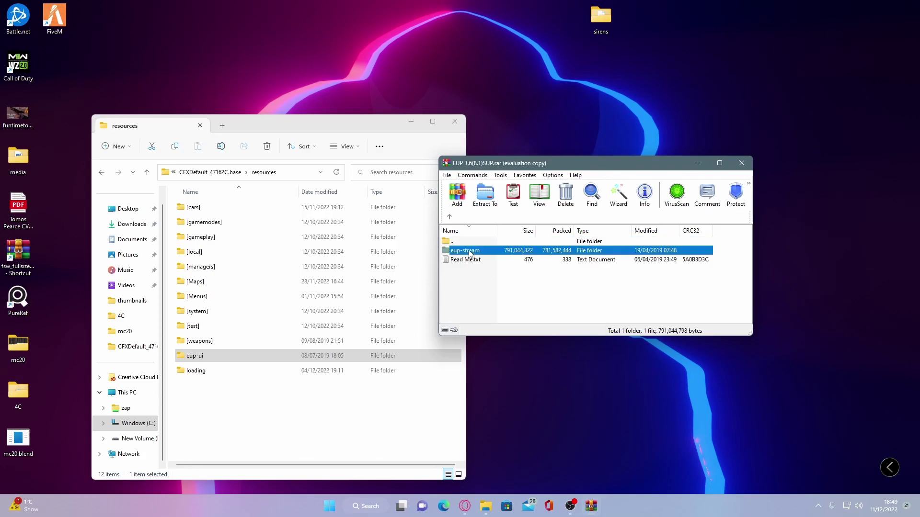
pyautogui.moveTo(511, 163); pyautogui.dragTo(608, 133)
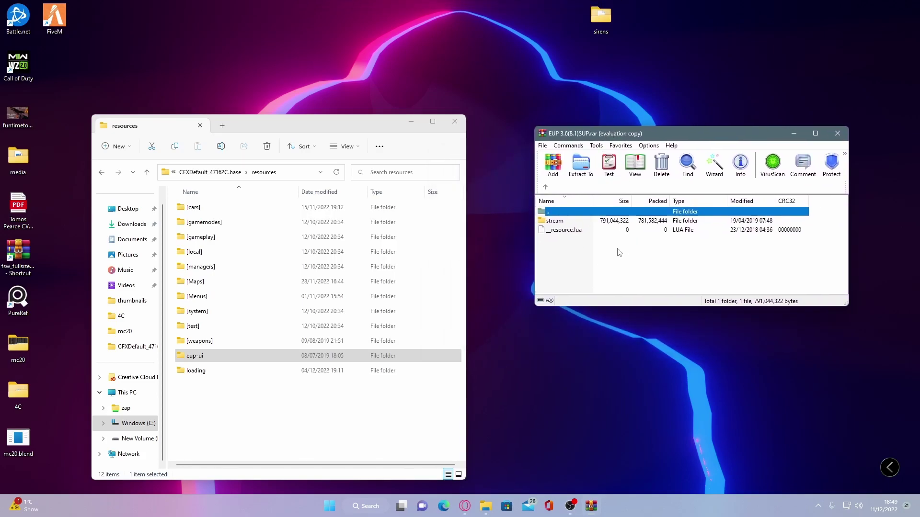
pyautogui.click(551, 249)
pyautogui.doubleClick(559, 221)
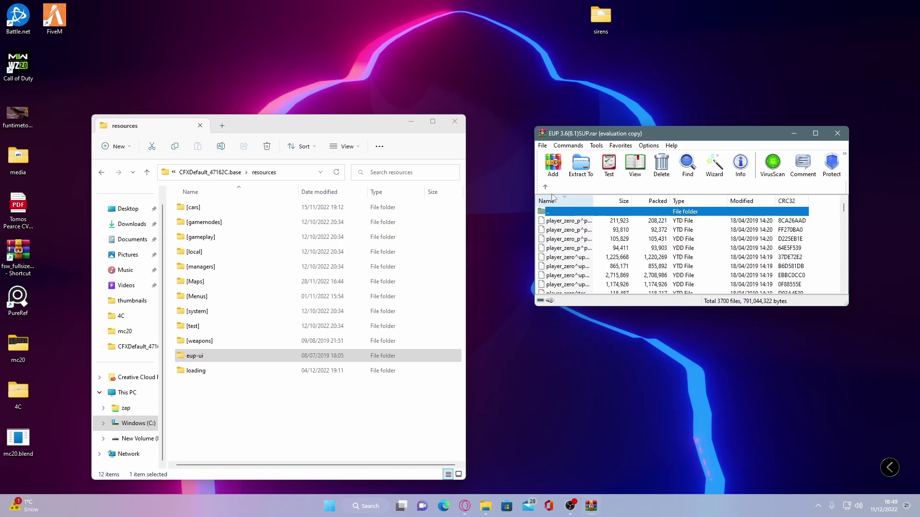
pyautogui.scroll(-10, 573, 240)
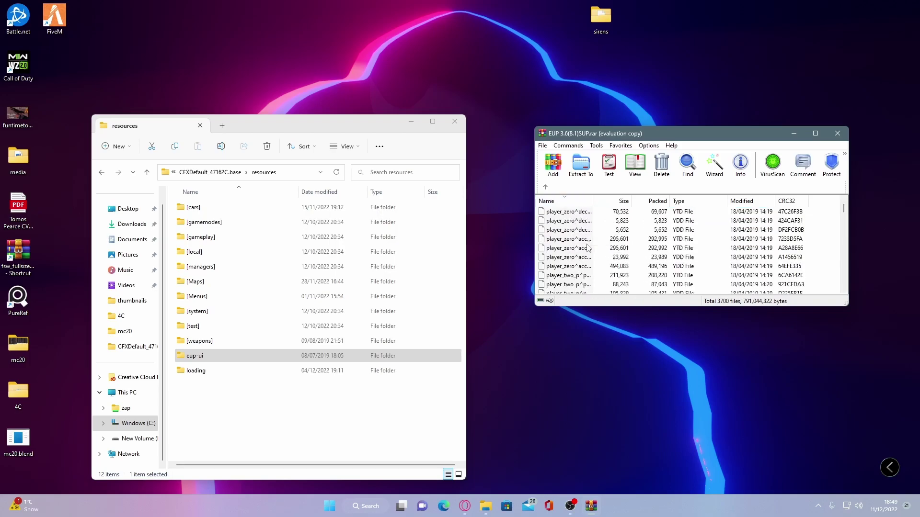
pyautogui.press('Home')
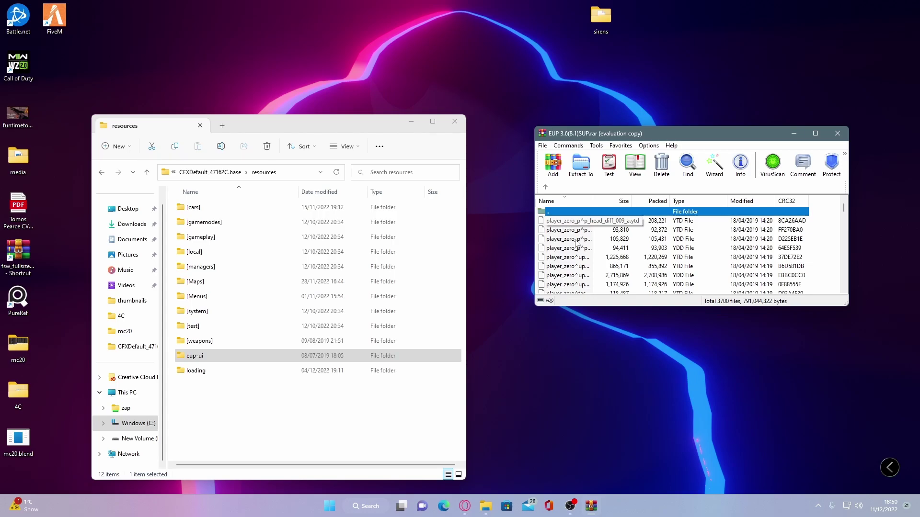
pyautogui.scroll(-15, 573, 235)
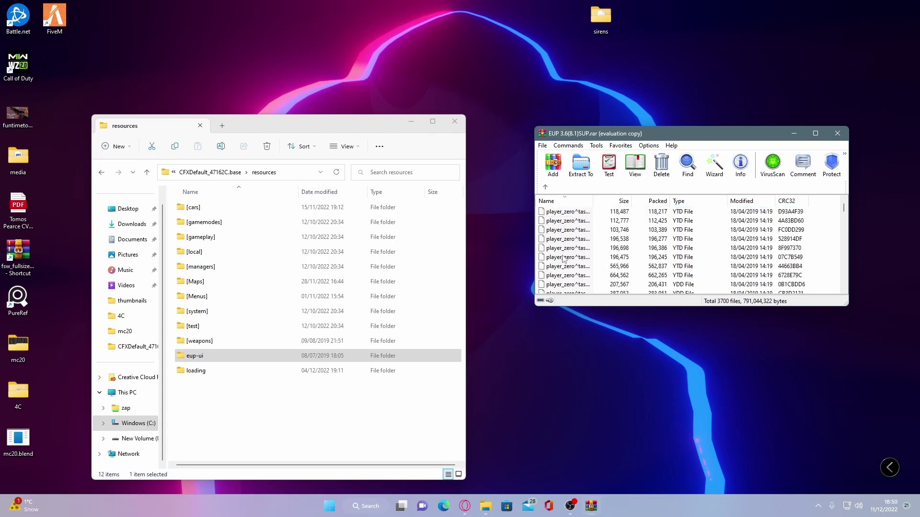
pyautogui.click(547, 188)
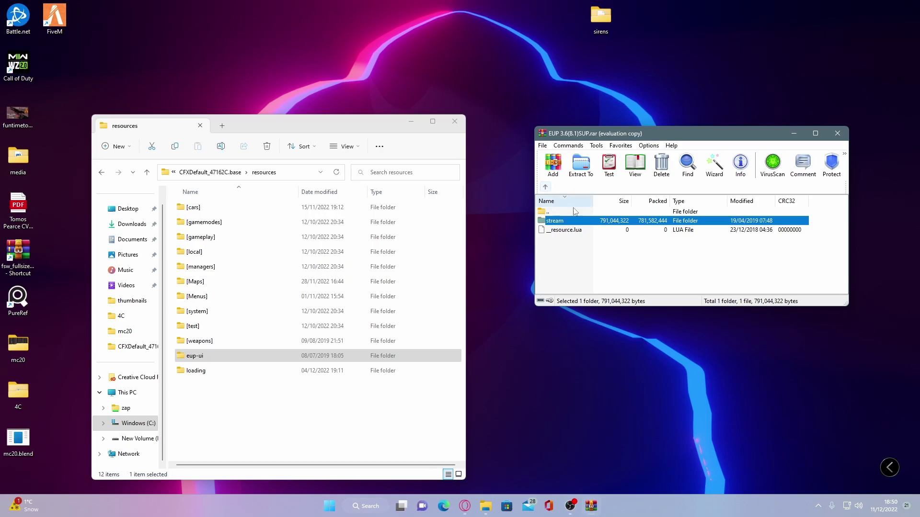
pyautogui.doubleClick(573, 223)
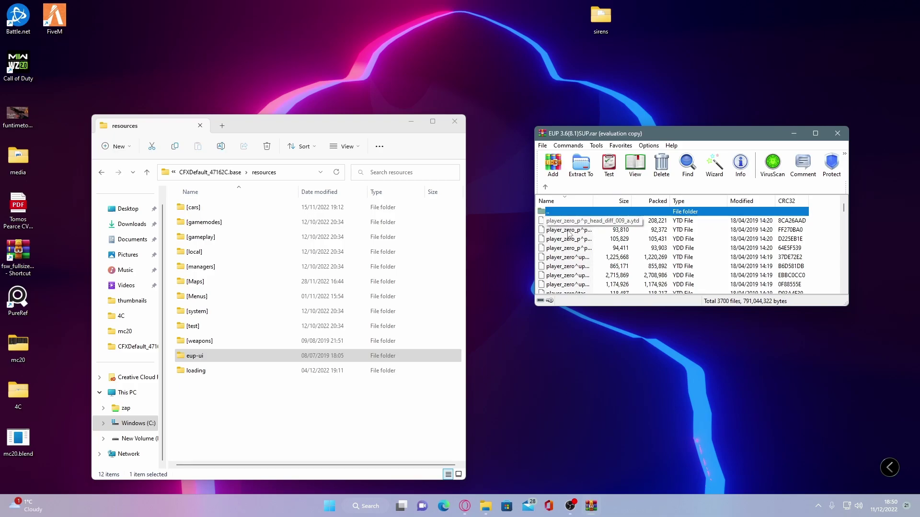
# - Return to the folder containing eup-stream in the archive and extract eup-stream into the resources folder
pyautogui.press('BackSpace')
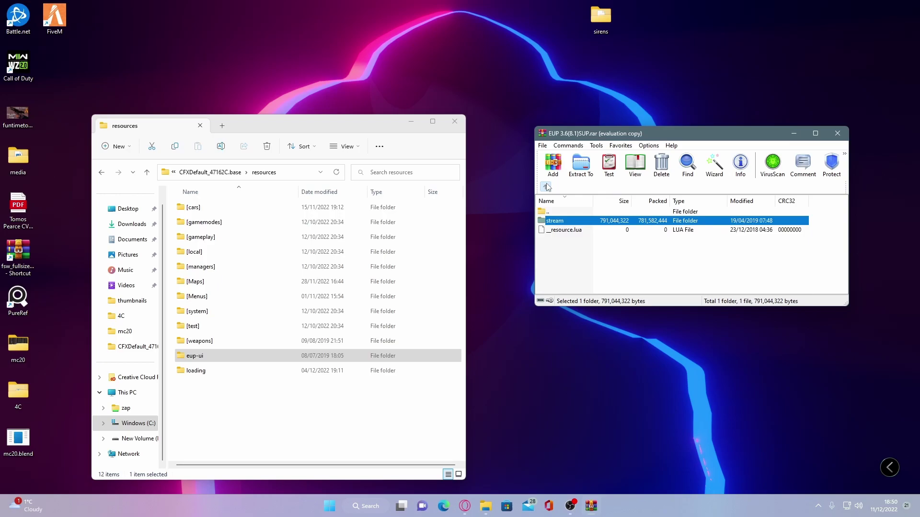
pyautogui.press('BackSpace')
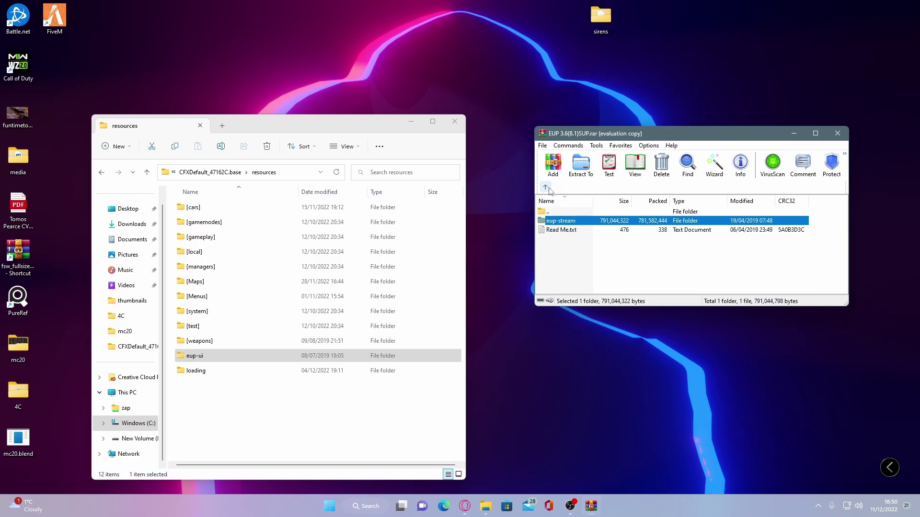
pyautogui.click(584, 262)
pyautogui.moveTo(561, 221); pyautogui.dragTo(342, 415)
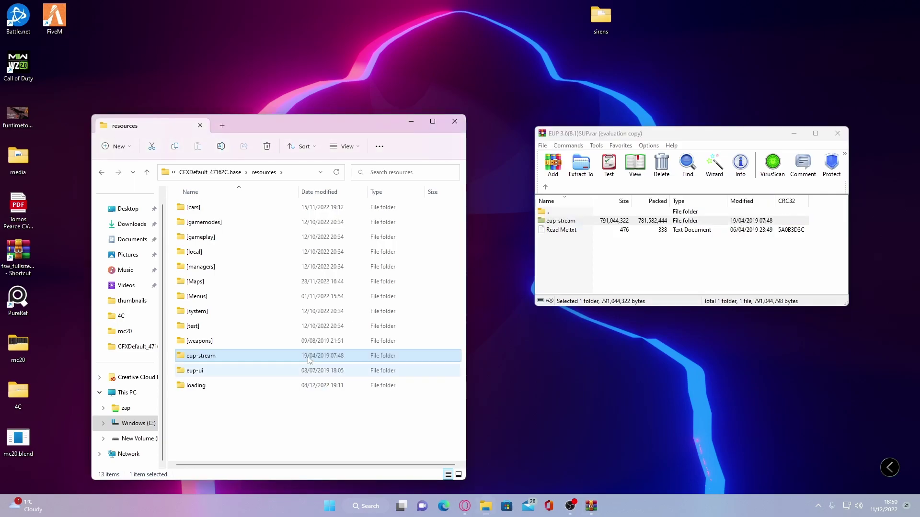
# - Open server.cfg from the CFXDefault_47162C.base folder and bring its list of ensured resources into view beside the folder
pyautogui.click(212, 173)
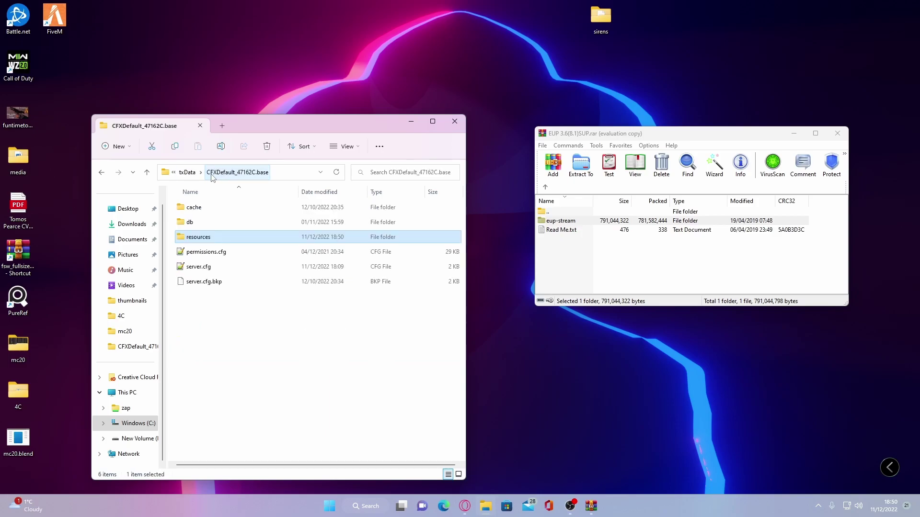
pyautogui.doubleClick(198, 269)
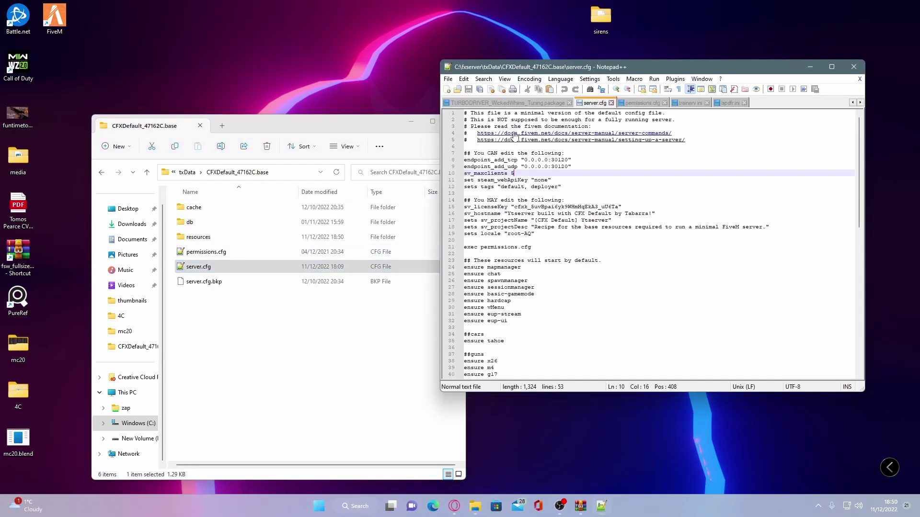
pyautogui.moveTo(507, 67); pyautogui.dragTo(475, 57)
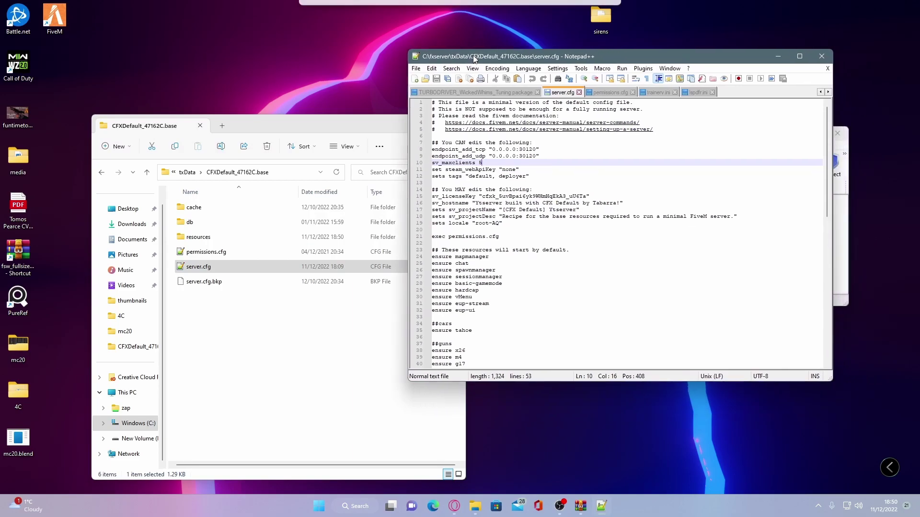
pyautogui.scroll(-1, 479, 271)
pyautogui.scroll(-1, 480, 271)
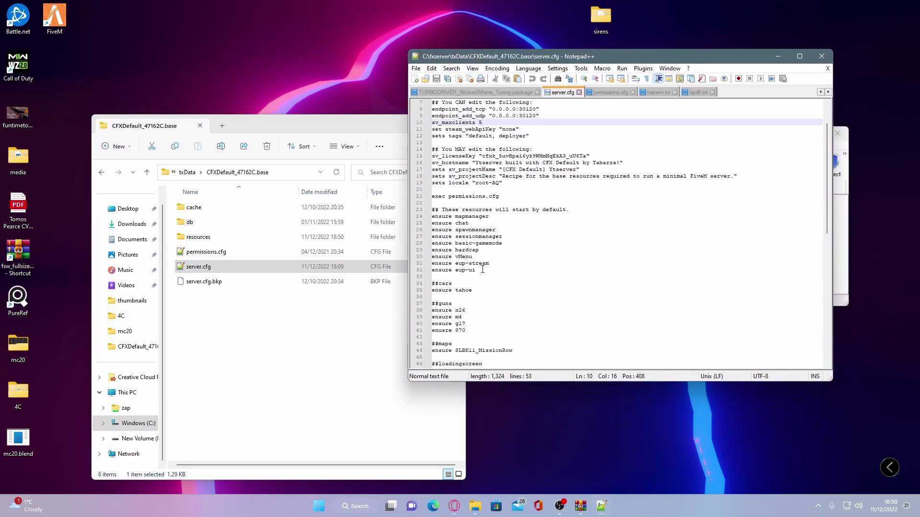
# - Delete the ensure eup-stream and ensure eup-ui lines from server.cfg and duplicate the ensure vMenu line twice
pyautogui.moveTo(481, 270); pyautogui.dragTo(429, 263)
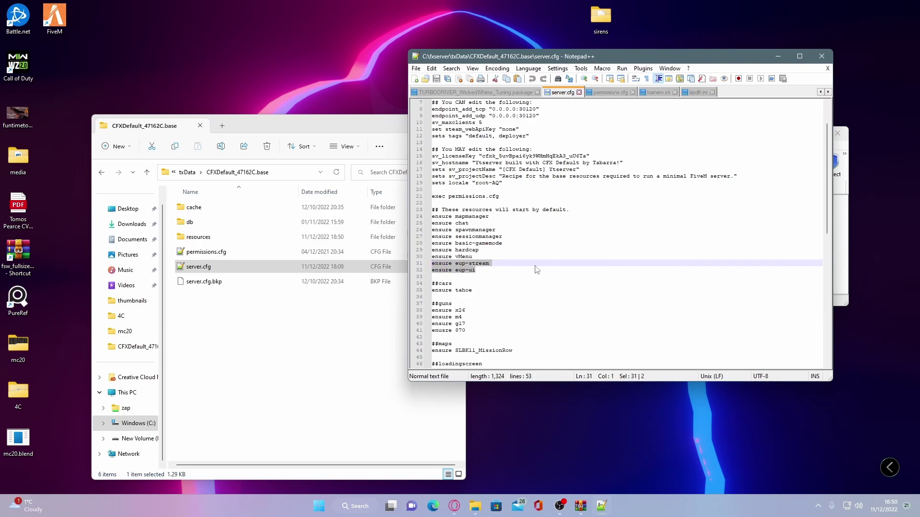
pyautogui.press('Delete')
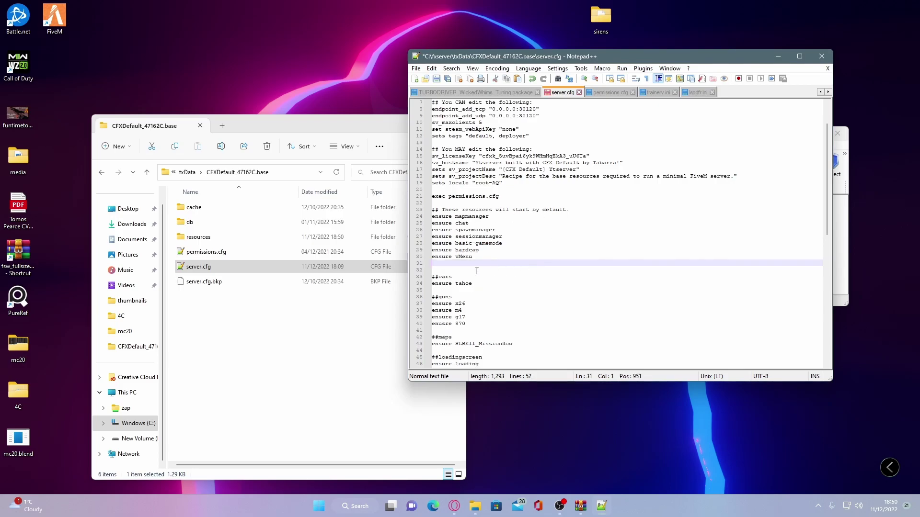
pyautogui.moveTo(479, 260); pyautogui.dragTo(436, 259)
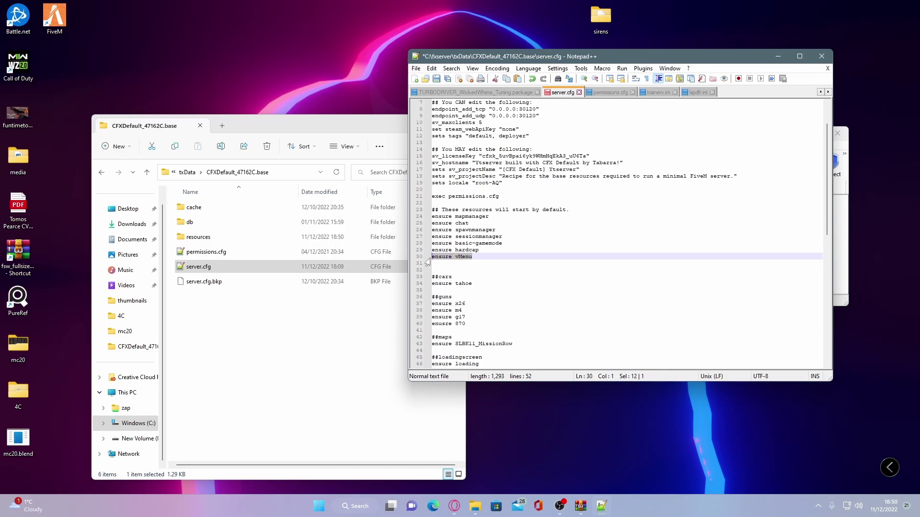
pyautogui.click(485, 258)
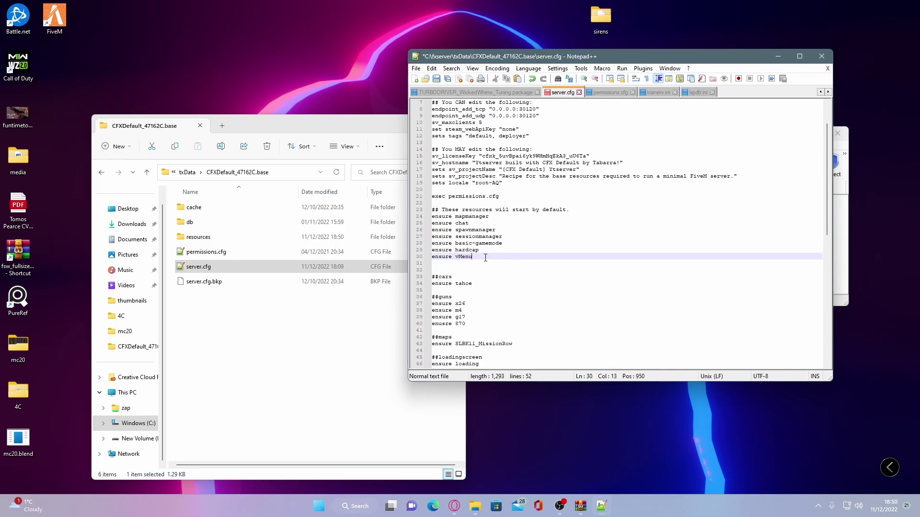
pyautogui.hotkey('ctrl', 'd')
pyautogui.hotkey('ctrl', 'd')
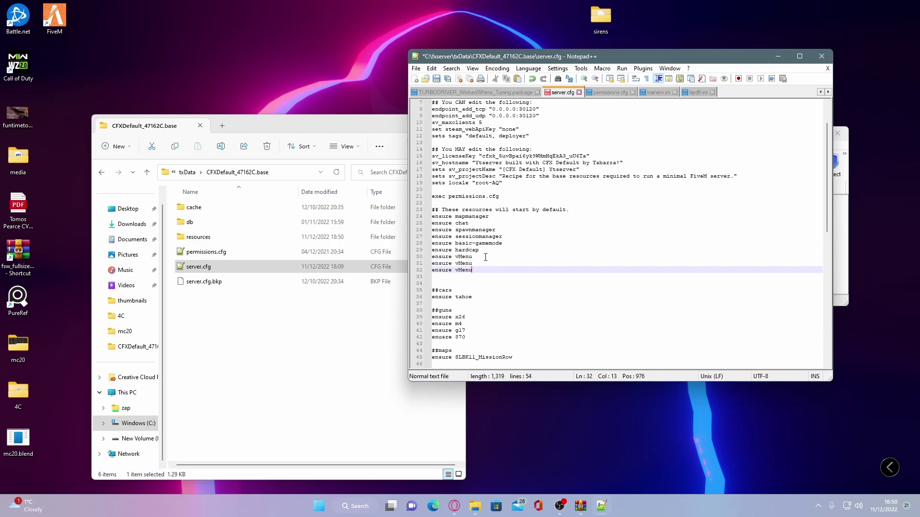
# - Copy the eup-stream folder's name from resources and use it to replace vMenu in the first duplicated ensure line
pyautogui.doubleClick(220, 237)
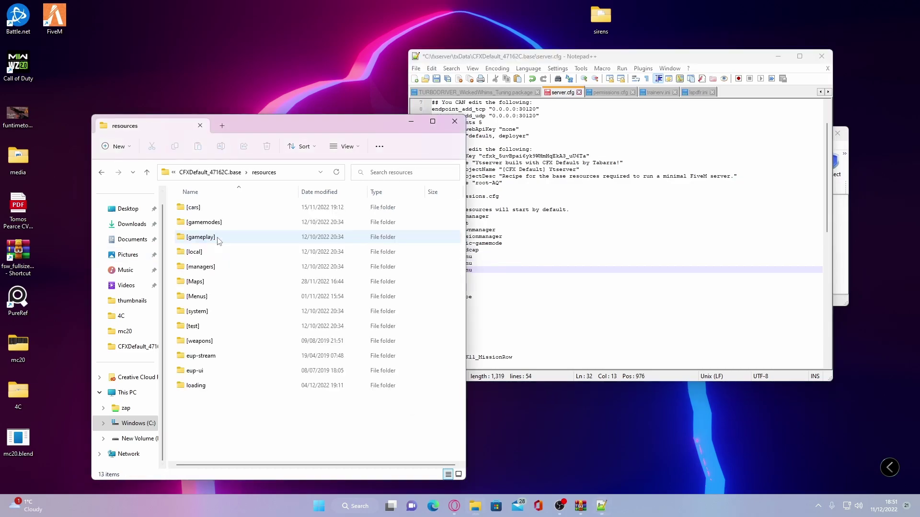
pyautogui.click(235, 372)
pyautogui.click(225, 357)
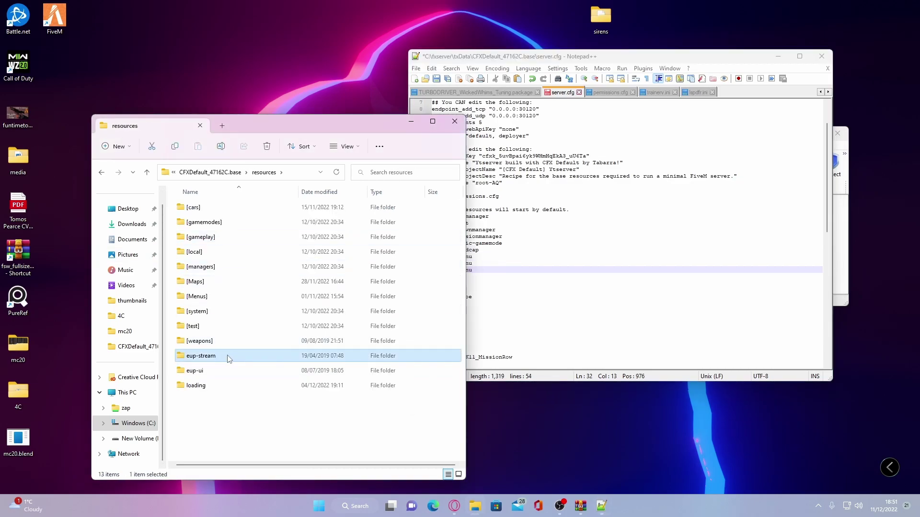
pyautogui.click(228, 360)
pyautogui.hotkey('ctrl', 'c')
pyautogui.click(256, 431)
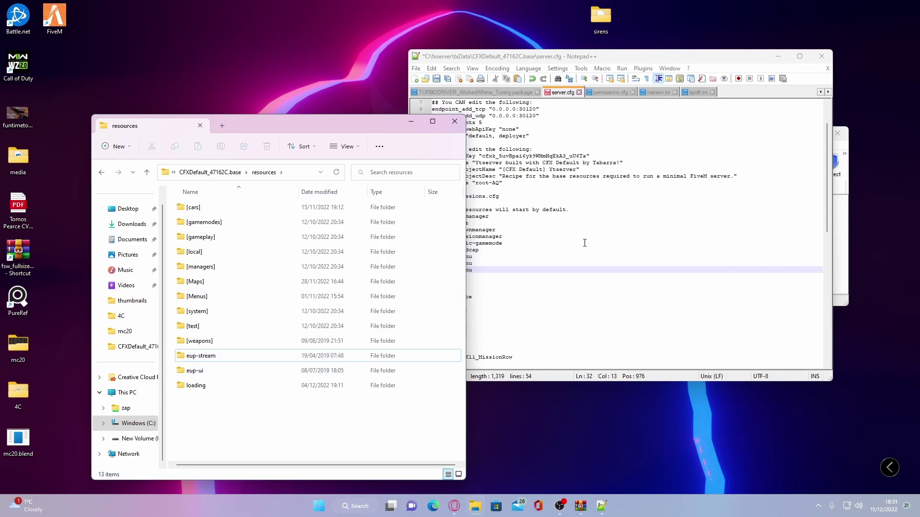
pyautogui.click(584, 243)
pyautogui.moveTo(473, 264); pyautogui.dragTo(457, 264)
pyautogui.hotkey('ctrl', 'v')
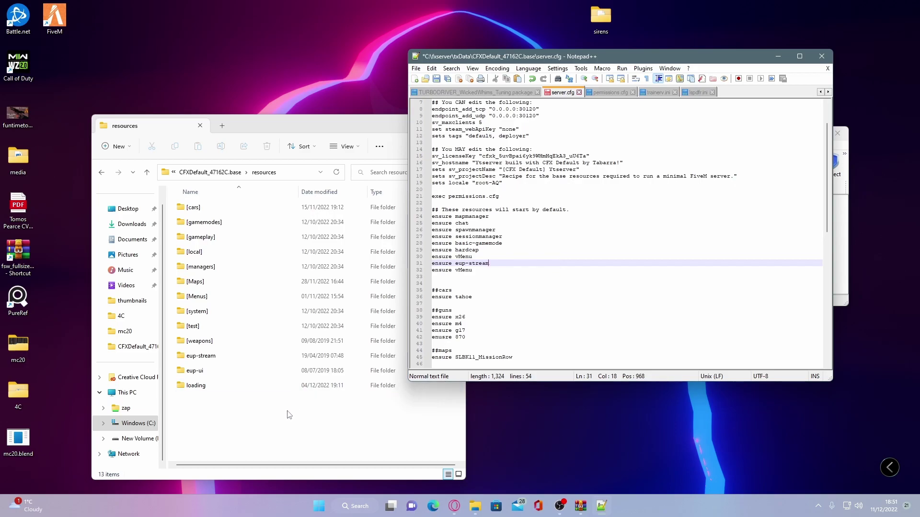
# - Replace vMenu in the second duplicated ensure line with the eup-ui folder's name copied from resources, and save server.cfg
pyautogui.click(288, 414)
pyautogui.click(211, 377)
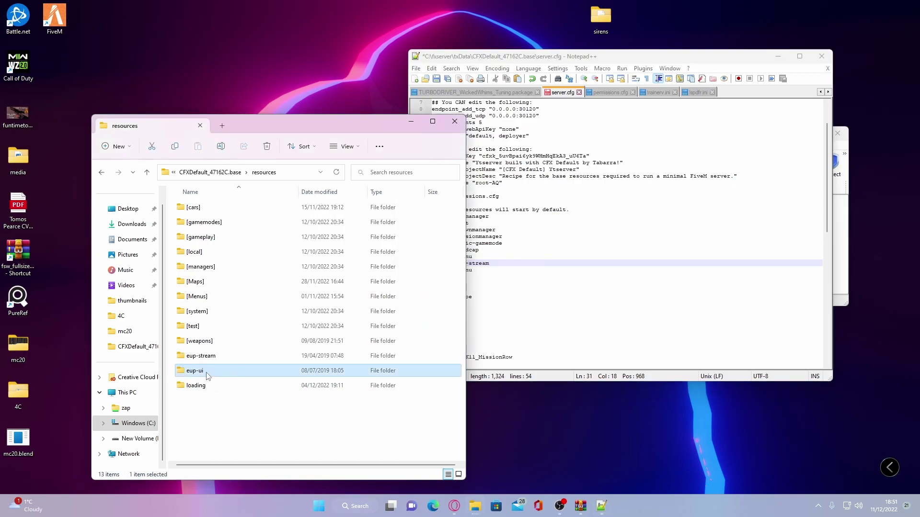
pyautogui.click(209, 372)
pyautogui.hotkey('ctrl', 'c')
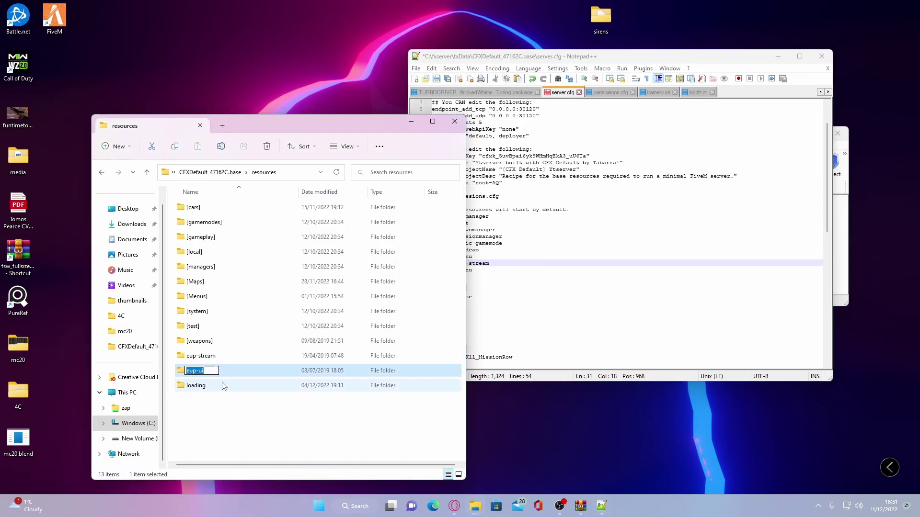
pyautogui.click(299, 443)
pyautogui.click(597, 252)
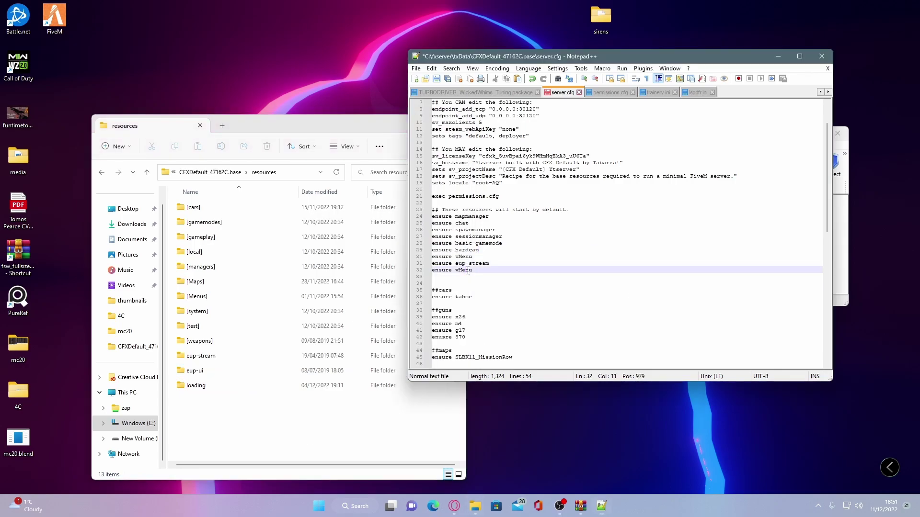
pyautogui.doubleClick(600, 271)
pyautogui.hotkey('ctrl', 'v')
pyautogui.click(437, 80)
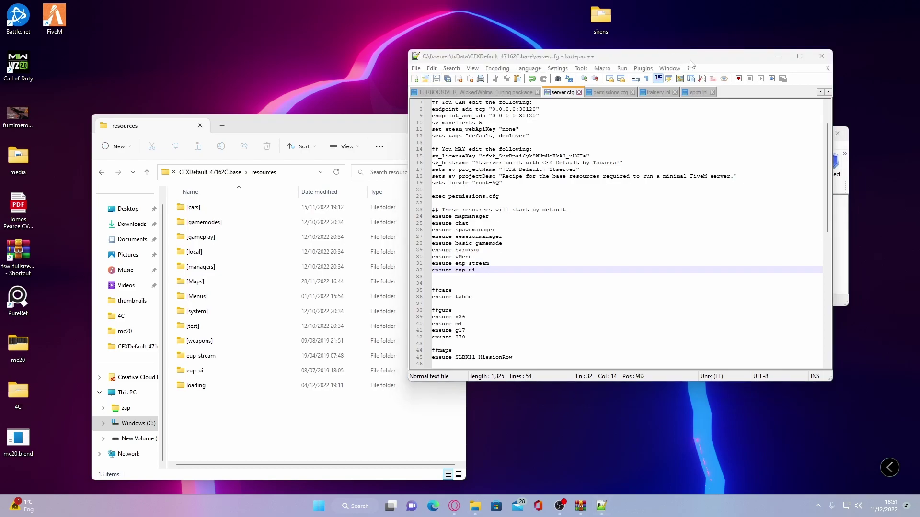
# - Put server.cfg out of the way and read the installation instructions in Read Me.txt from the EUP archive
pyautogui.moveTo(690, 57); pyautogui.dragTo(431, 96)
pyautogui.click(441, 100)
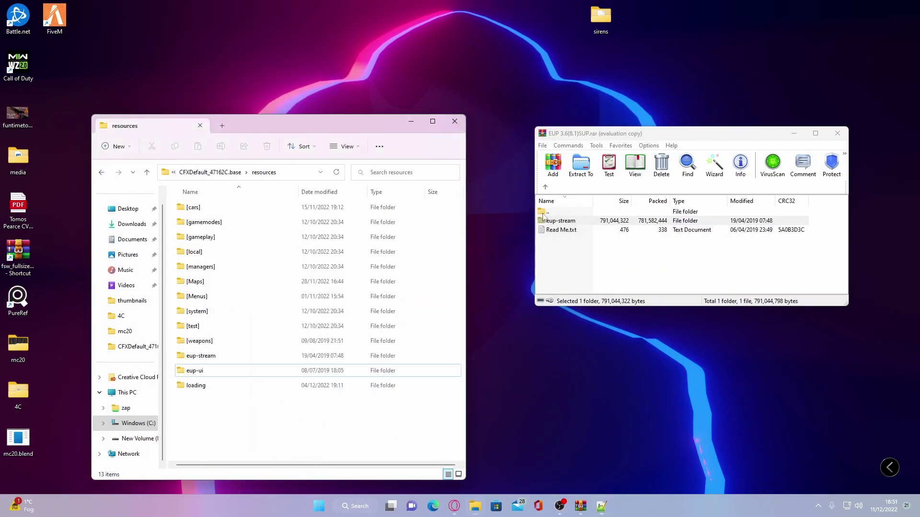
pyautogui.click(556, 230)
pyautogui.doubleClick(556, 230)
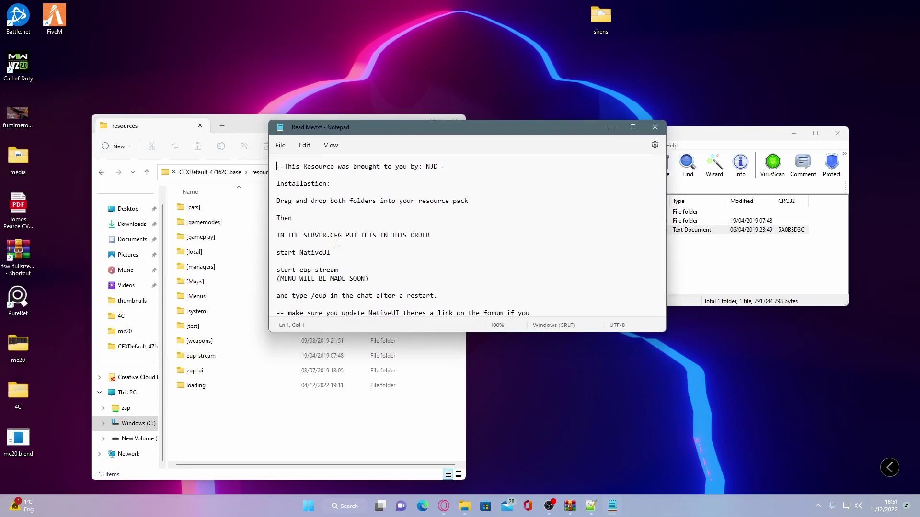
pyautogui.scroll(-1, 369, 272)
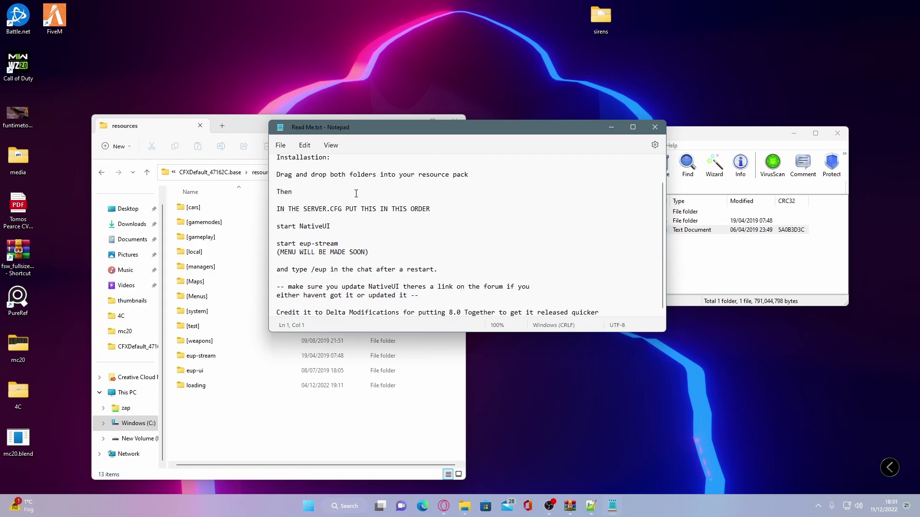
pyautogui.moveTo(392, 131); pyautogui.dragTo(559, 106)
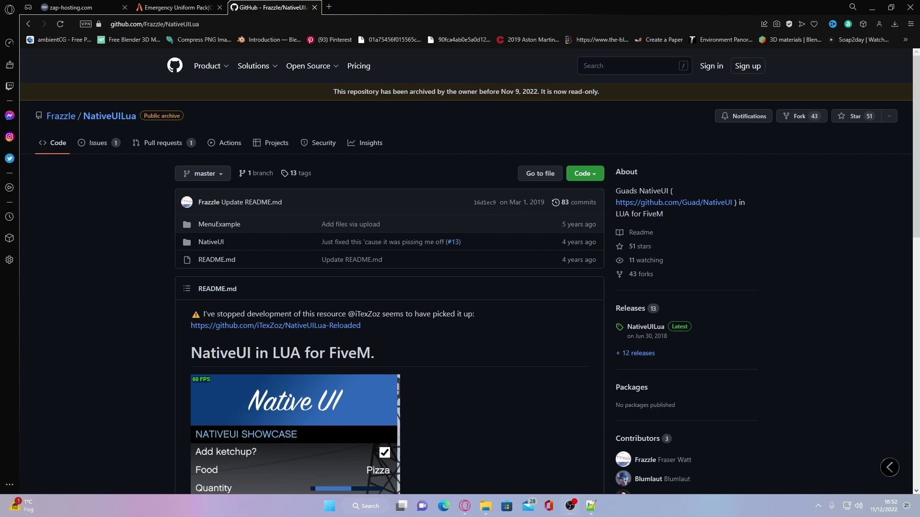
# - Download the NativeUILua repository from GitHub as a ZIP and open its NativeUILua-master folder in WinRAR
pyautogui.click(583, 174)
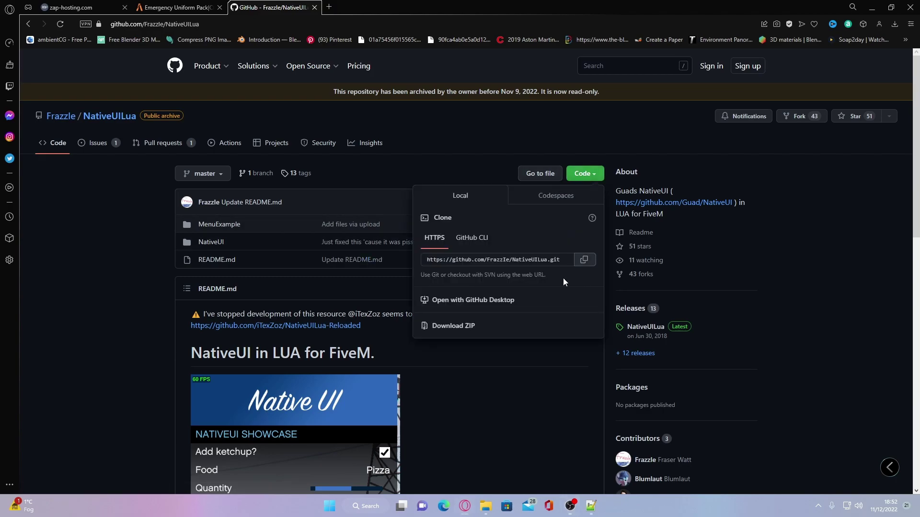
pyautogui.click(445, 327)
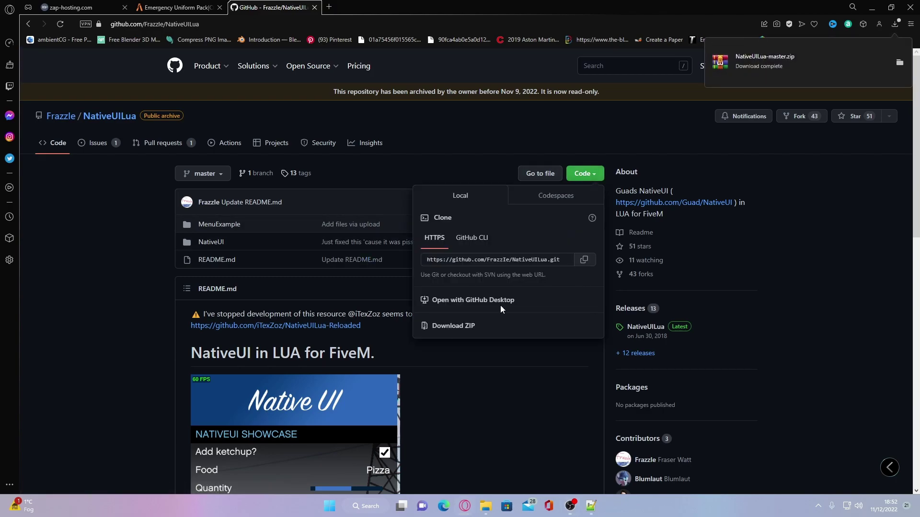
pyautogui.click(832, 67)
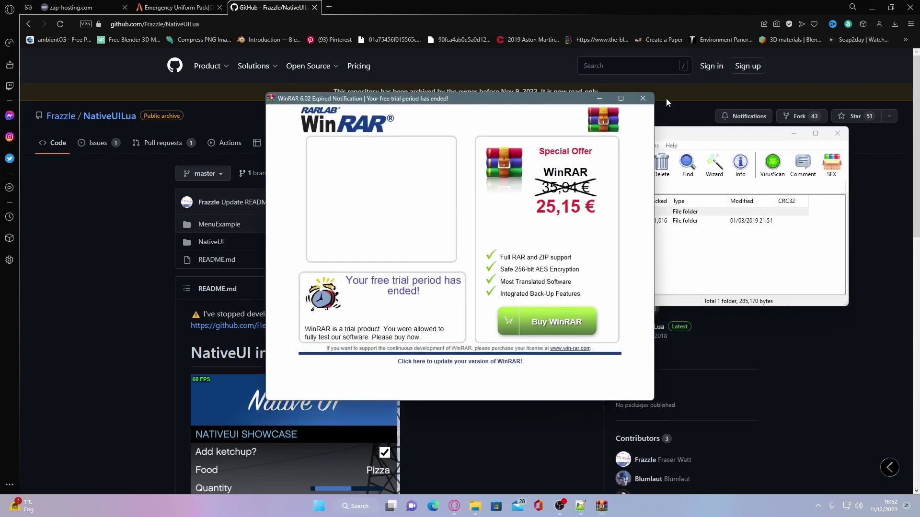
pyautogui.click(568, 220)
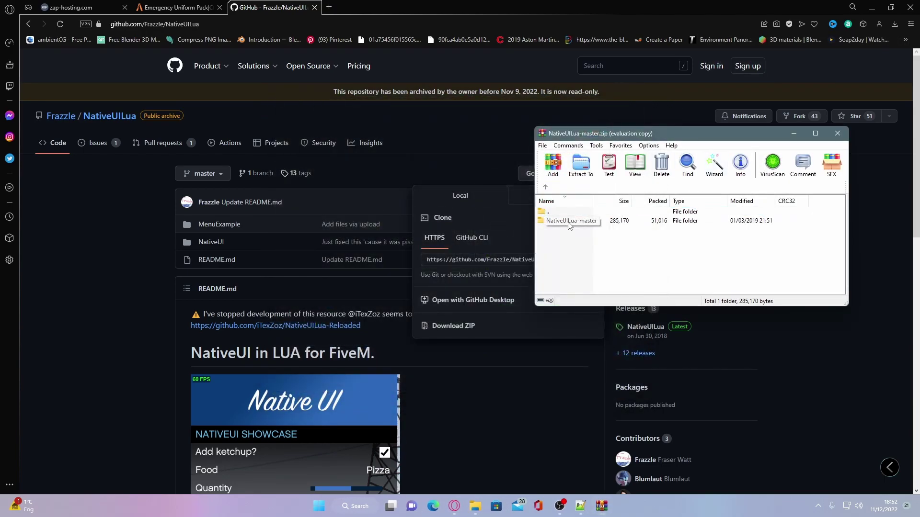
pyautogui.doubleClick(569, 221)
pyautogui.click(571, 274)
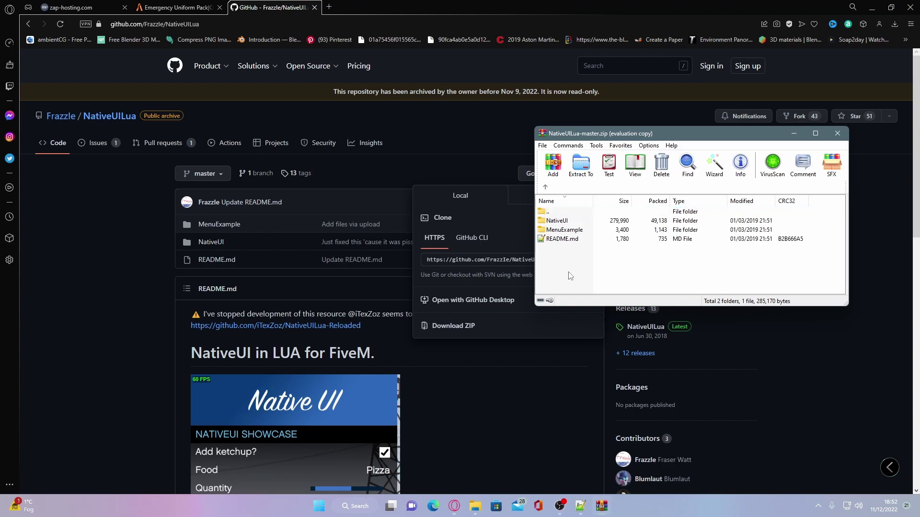
# - Examine the files inside the archive's NativeUI folder and return to its parent folder
pyautogui.doubleClick(556, 222)
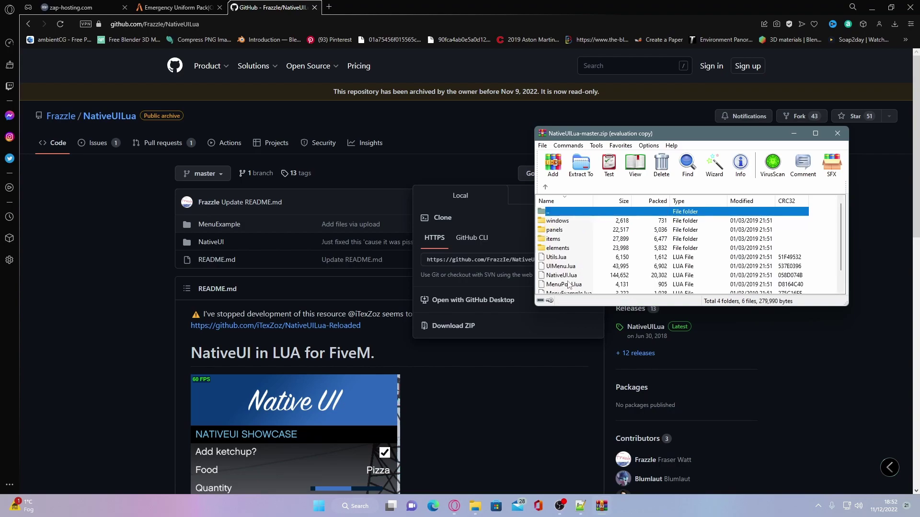
pyautogui.scroll(-1, 665, 252)
pyautogui.scroll(1, 665, 252)
pyautogui.scroll(-1, 665, 253)
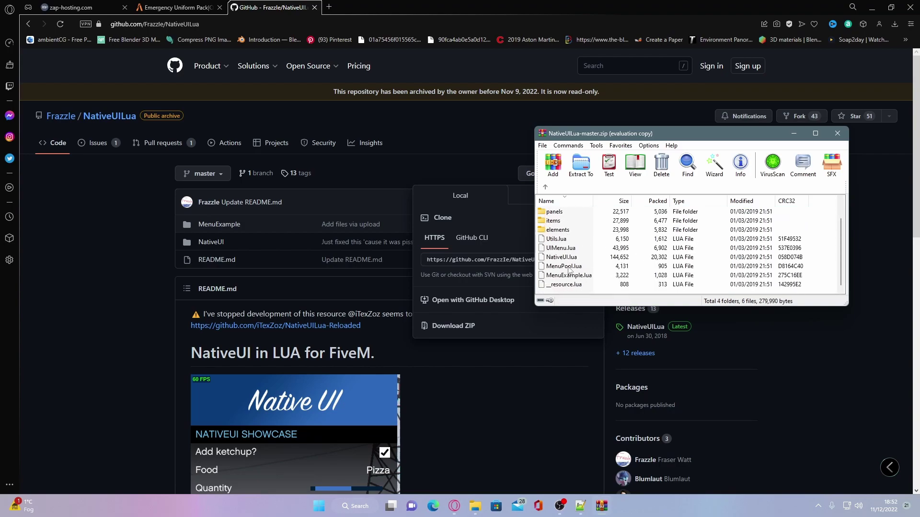
pyautogui.scroll(1, 570, 271)
pyautogui.click(545, 187)
pyautogui.click(569, 272)
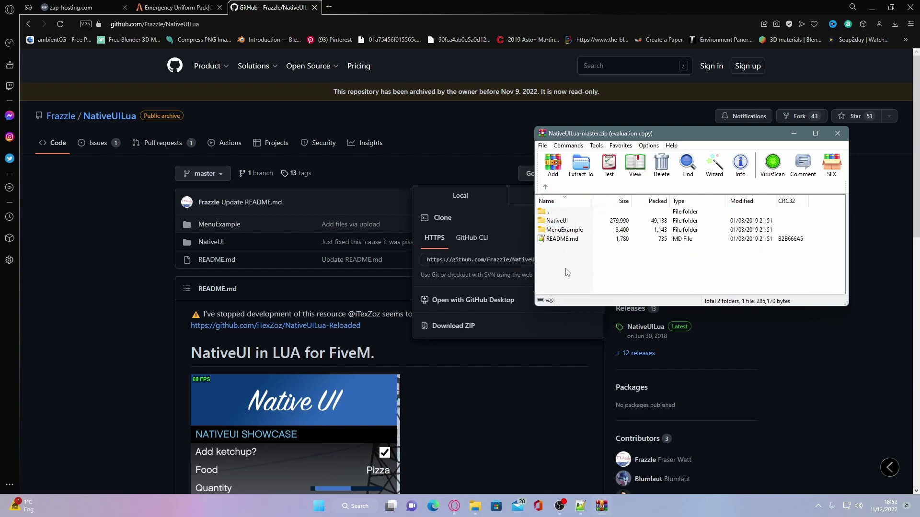
# - Open the [Menus] folder inside resources and extract the NativeUI folder from NativeUILua-master.zip into it
pyautogui.click(867, 1)
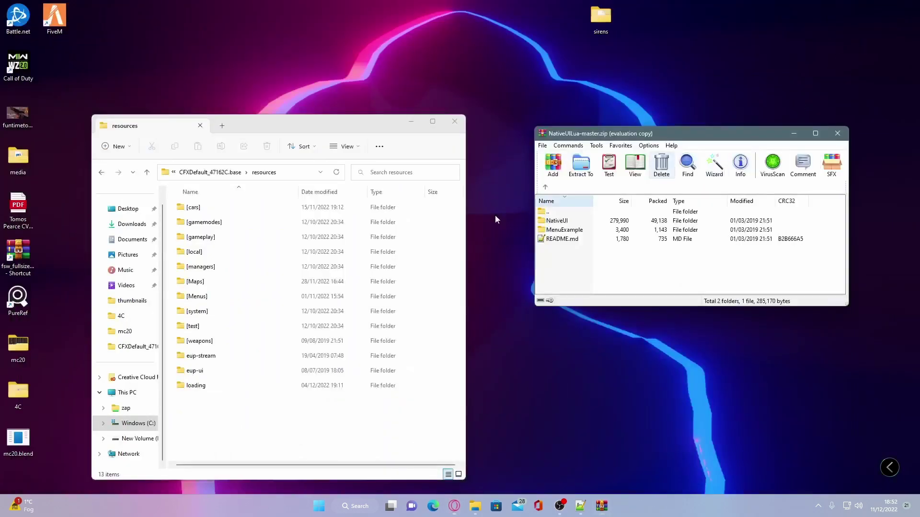
pyautogui.click(289, 429)
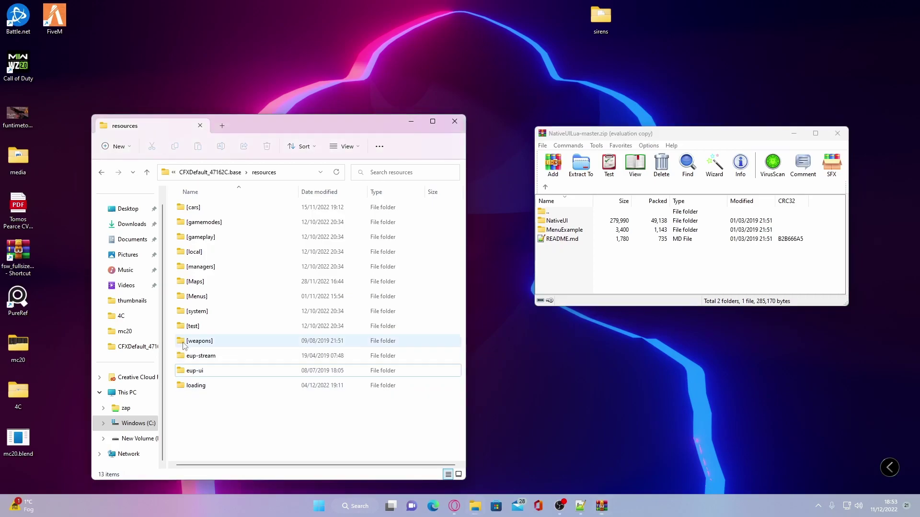
pyautogui.doubleClick(207, 299)
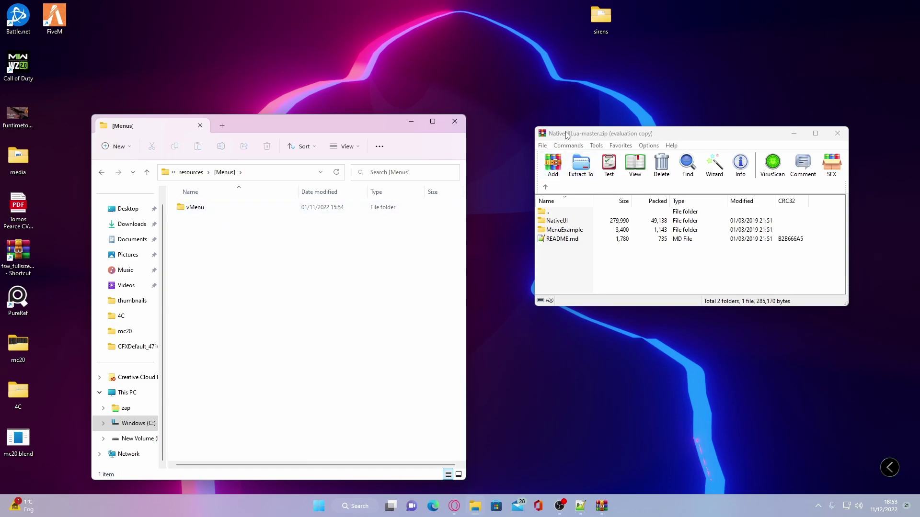
pyautogui.moveTo(565, 135); pyautogui.dragTo(536, 136)
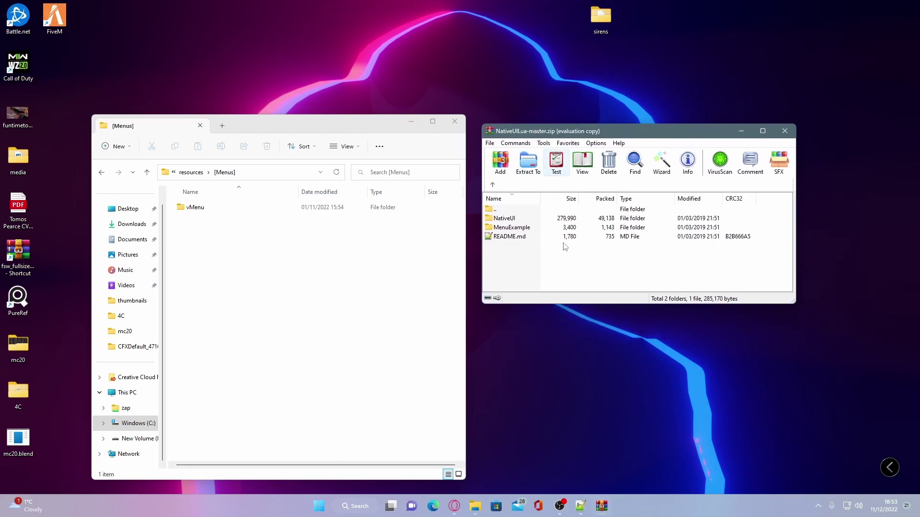
pyautogui.click(510, 222)
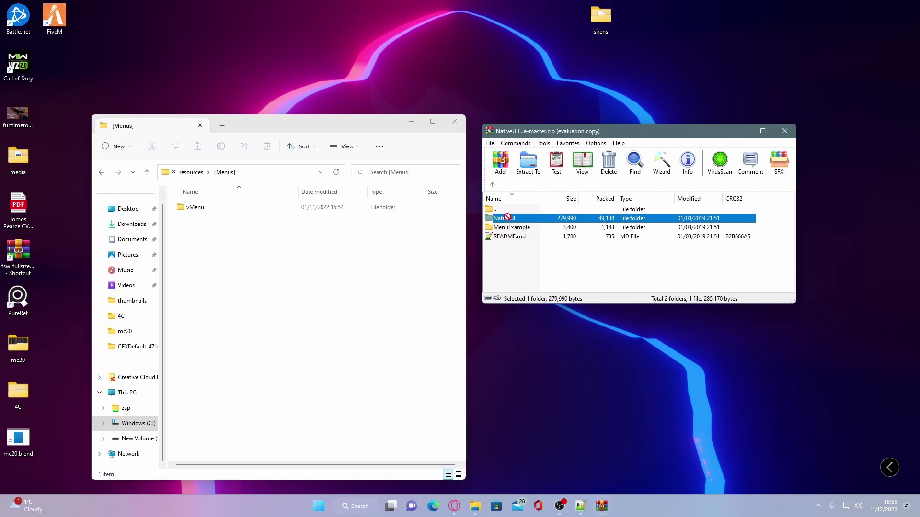
pyautogui.moveTo(510, 222); pyautogui.dragTo(259, 272)
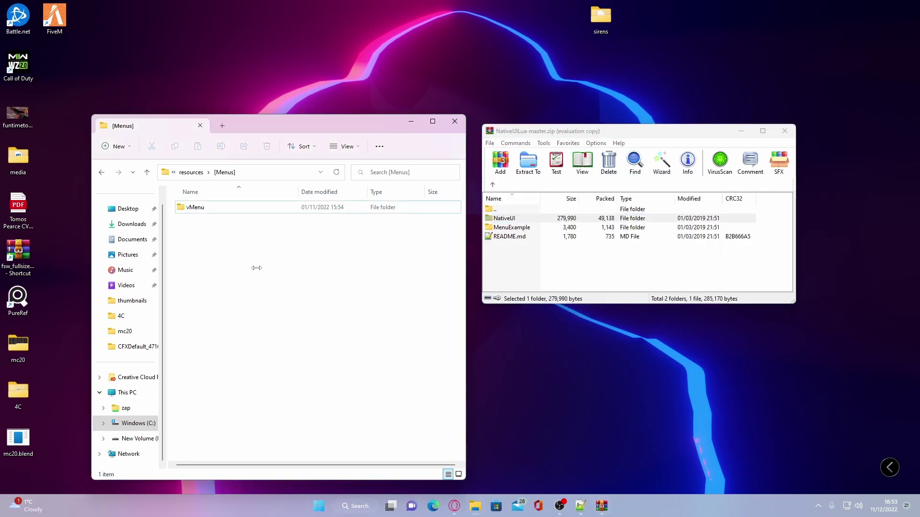
# - Close the NativeUILua-master archive and duplicate the ensure eup-ui line directly below itself in server.cfg
pyautogui.click(784, 131)
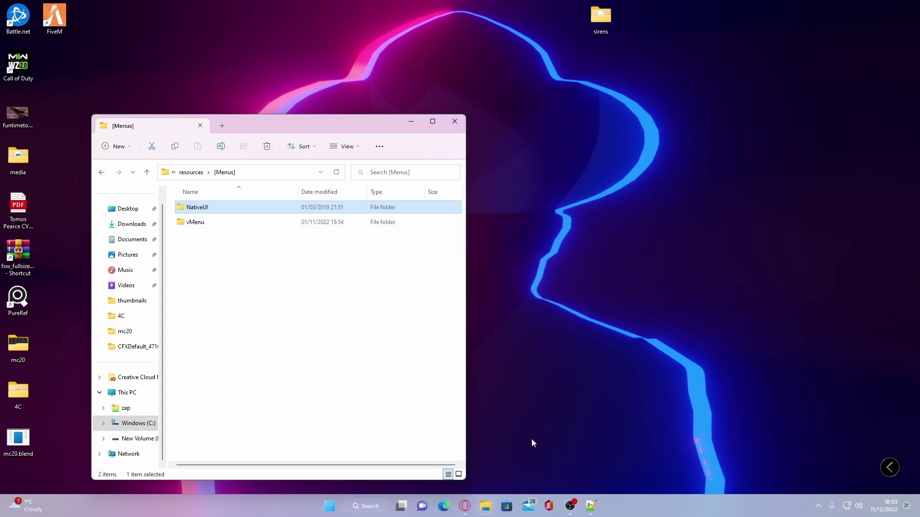
pyautogui.click(591, 506)
pyautogui.moveTo(212, 94); pyautogui.dragTo(634, 79)
pyautogui.moveTo(567, 300); pyautogui.dragTo(516, 299)
pyautogui.hotkey('ctrl', 'c')
pyautogui.click(564, 297)
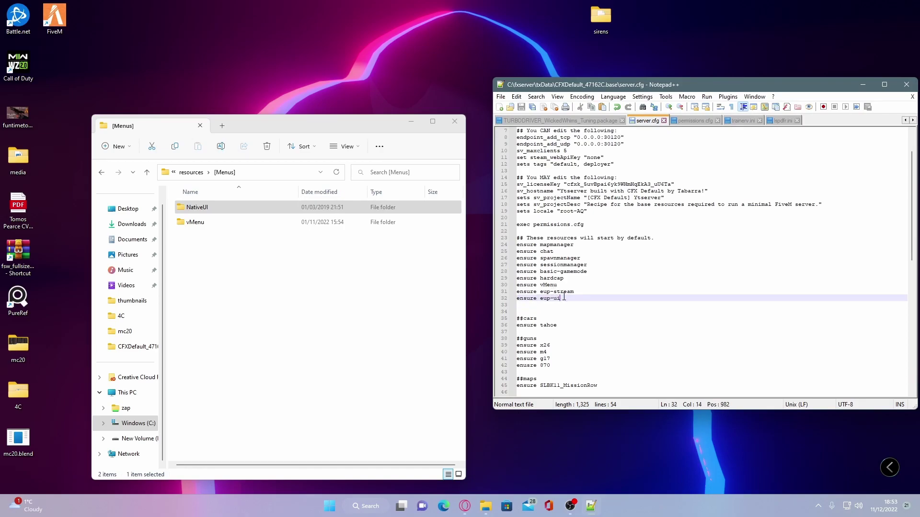
pyautogui.press('Return')
pyautogui.hotkey('ctrl', 'v')
# - Change the duplicated eup-ui entry to ensure NativeUI, matching the folder's name in [Menus]
pyautogui.click(211, 210)
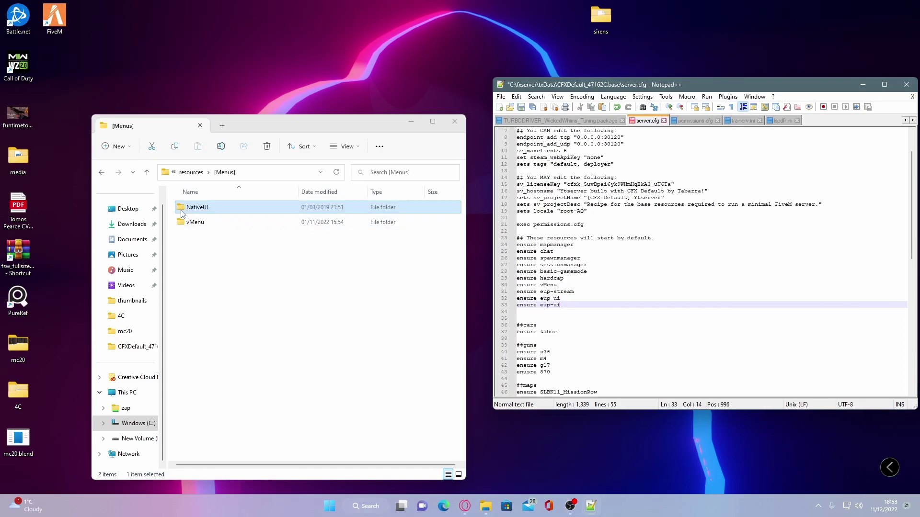
pyautogui.click(249, 286)
pyautogui.doubleClick(545, 305)
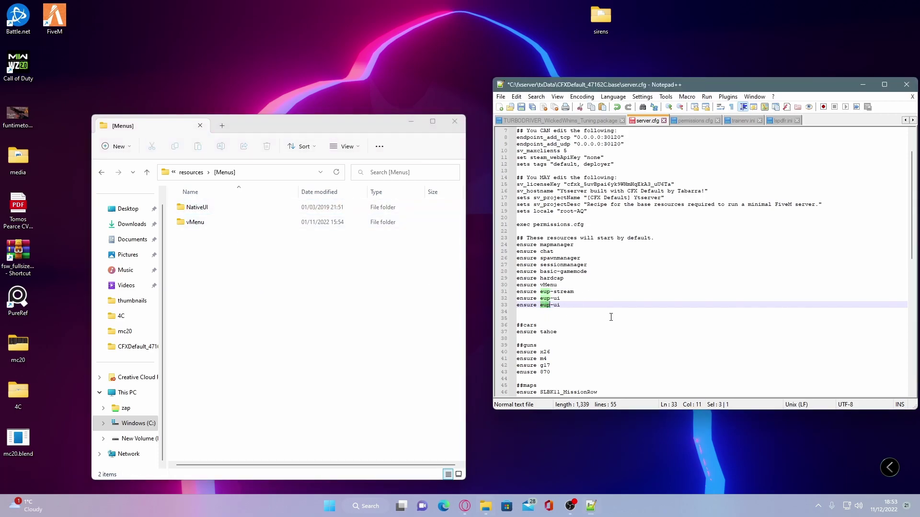
pyautogui.moveTo(566, 308); pyautogui.dragTo(543, 307)
pyautogui.write('NativeUI')
pyautogui.moveTo(561, 87); pyautogui.dragTo(376, 101)
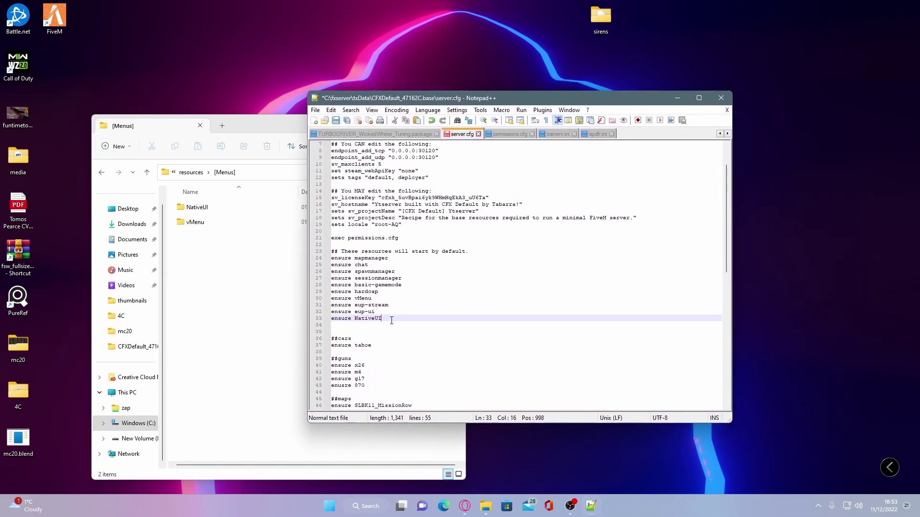
# - Move the ensure NativeUI line directly below ensure vMenu and save server.cfg
pyautogui.moveTo(390, 318); pyautogui.dragTo(319, 316)
pyautogui.hotkey('ctrl', 'c')
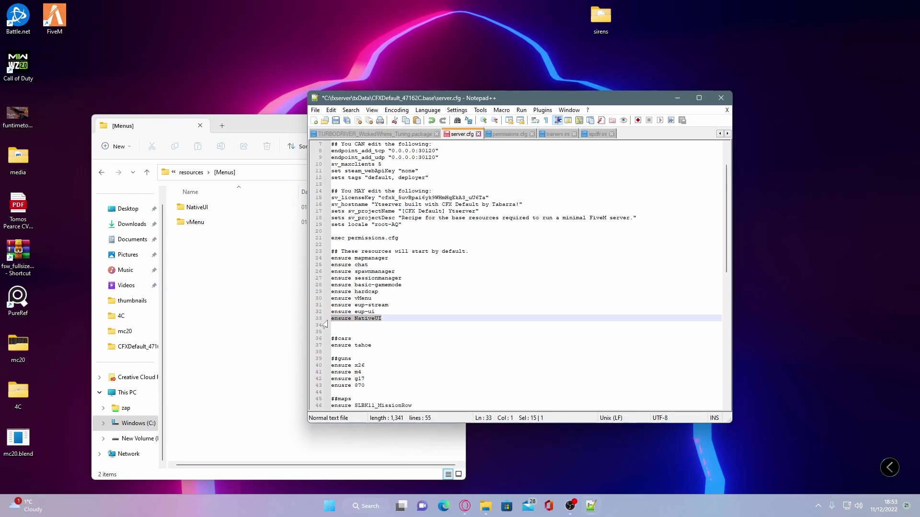
pyautogui.press('Delete')
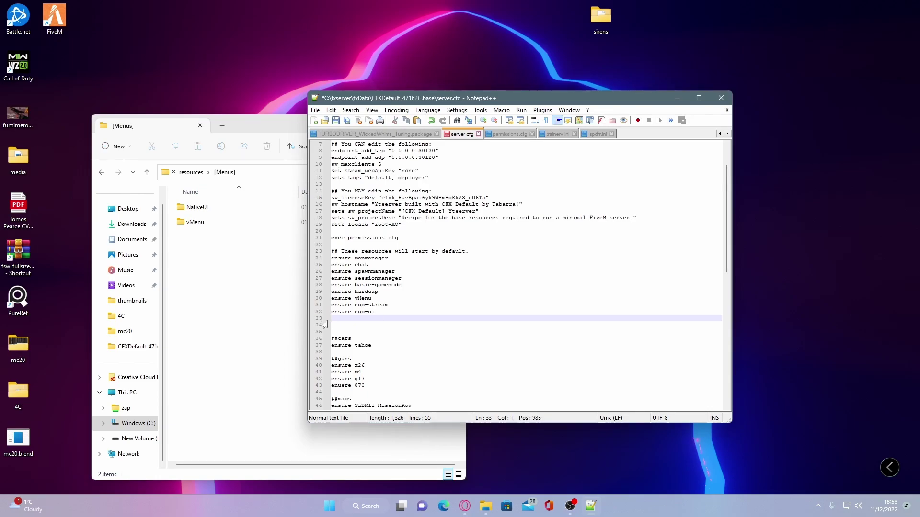
pyautogui.click(375, 304)
pyautogui.click(377, 300)
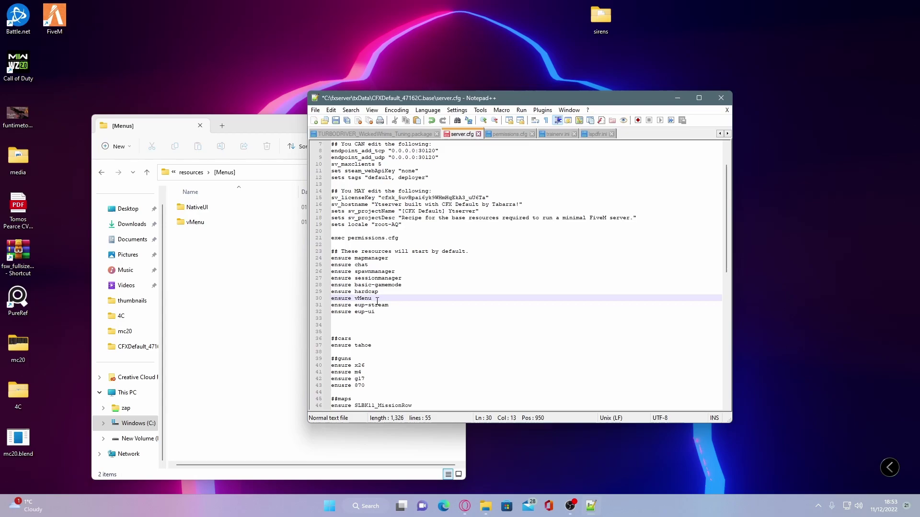
pyautogui.press('Return')
pyautogui.hotkey('ctrl', 'v')
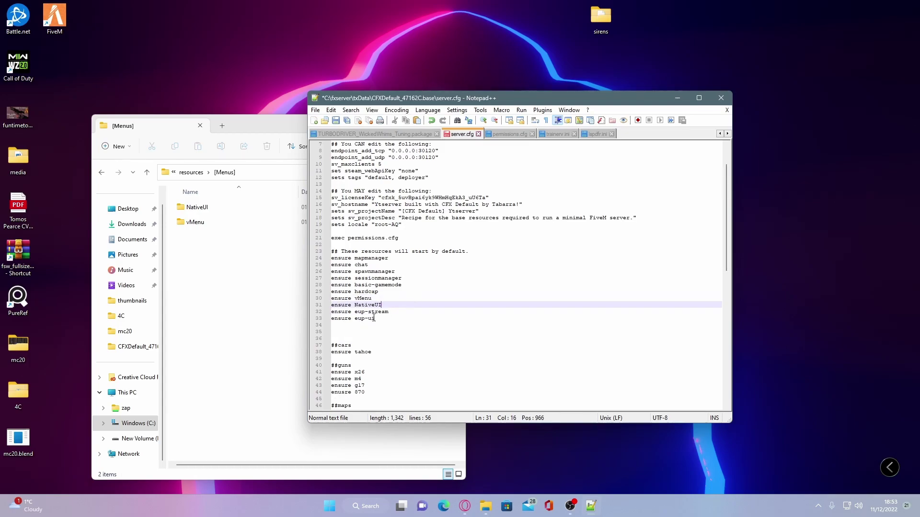
pyautogui.hotkey('ctrl', 's')
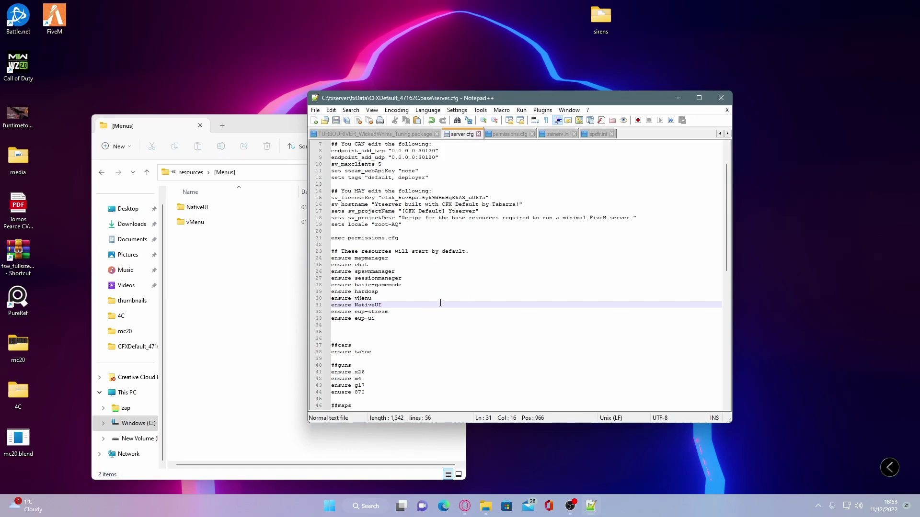
pyautogui.click(381, 320)
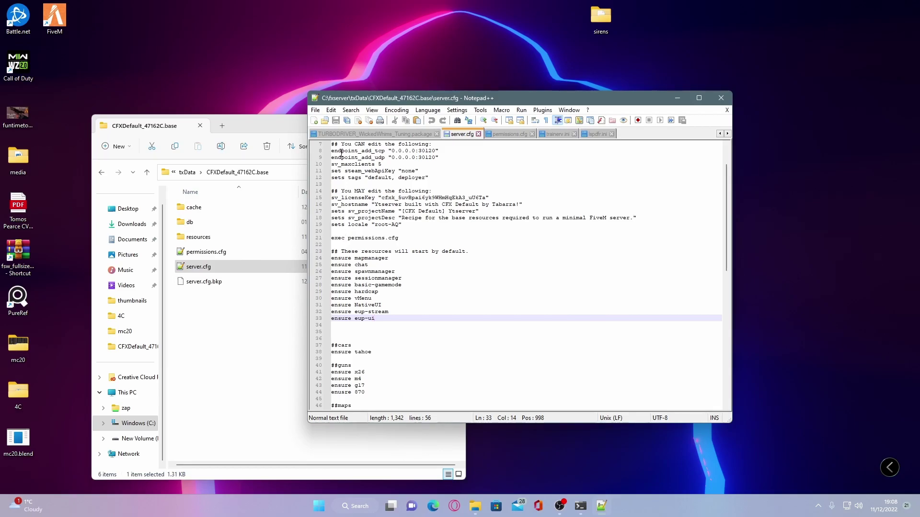
pyautogui.click(383, 164)
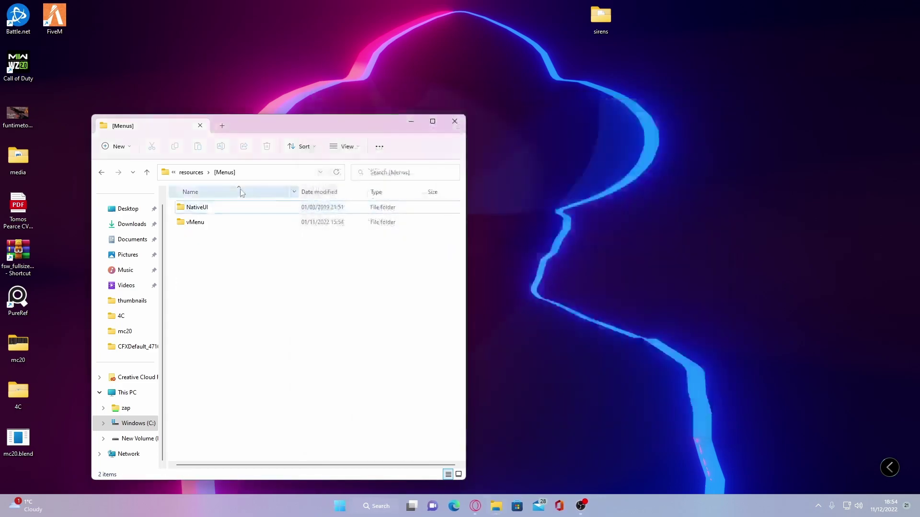
# - Go back up from the [Menus] folder through CFXDefault_47162C.base and txData to the fxserver folder
pyautogui.click(194, 172)
pyautogui.click(213, 172)
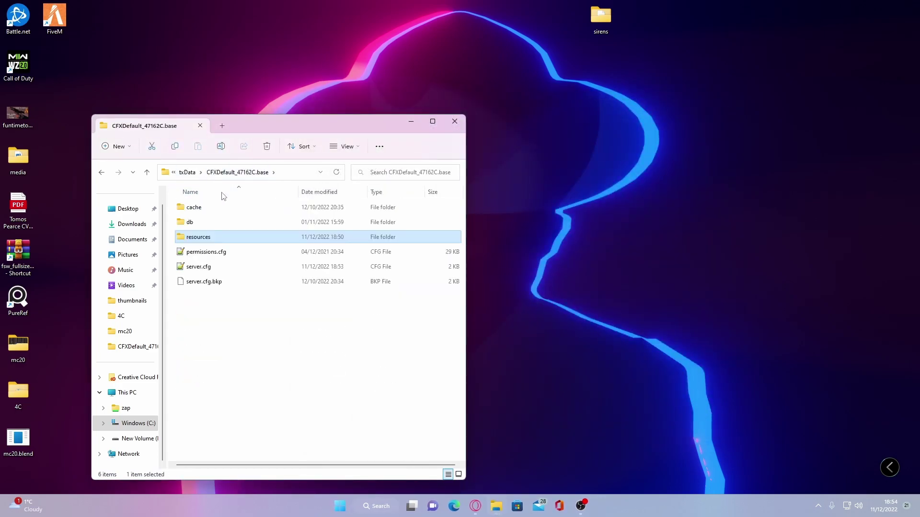
pyautogui.click(194, 172)
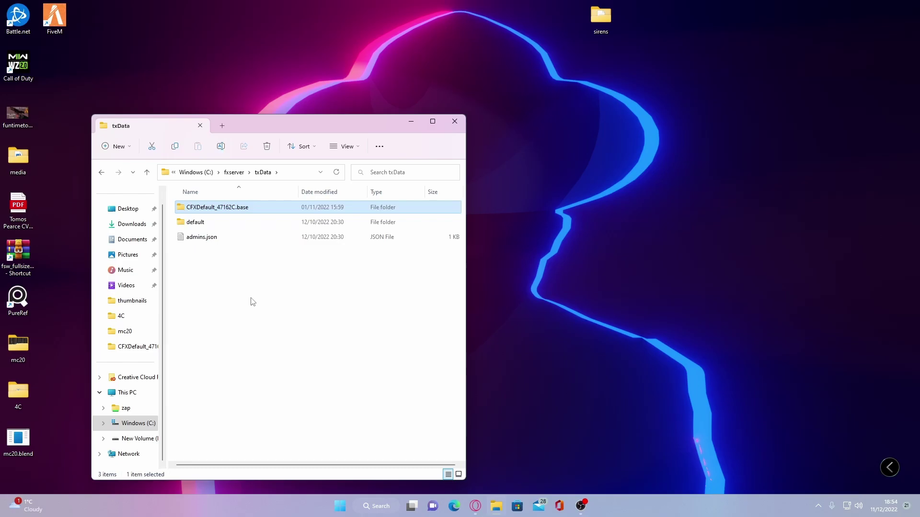
pyautogui.click(234, 172)
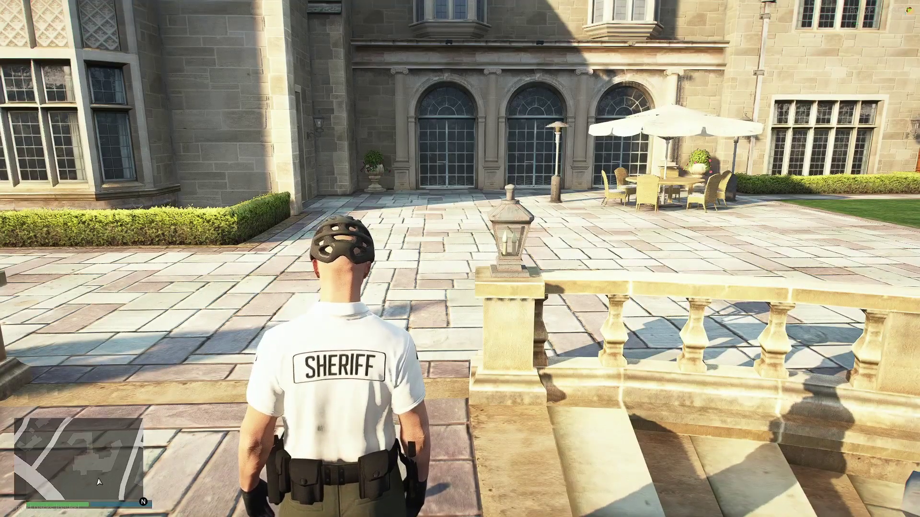
# - Switch to the FiveM game and open the EUP outfit menu with the chat command /eup
pyautogui.write('t')
pyautogui.write('/e')
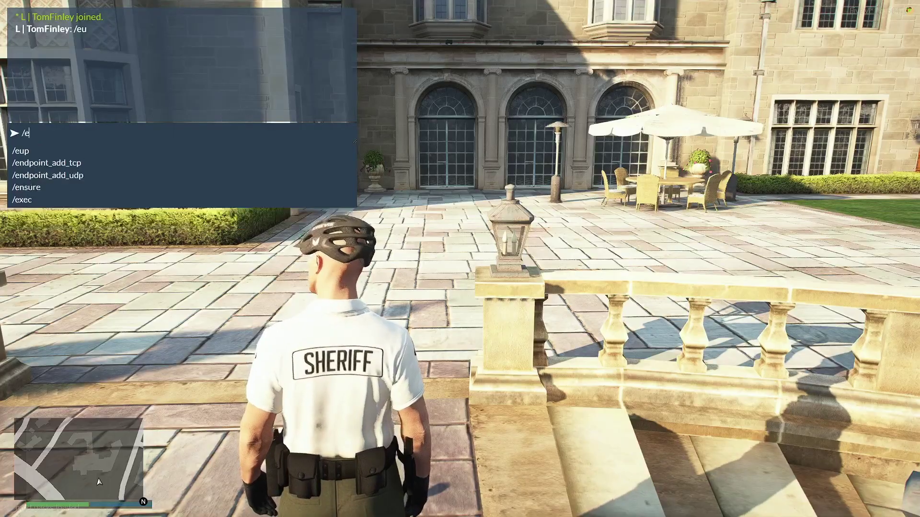
pyautogui.write('up')
pyautogui.press('Return')
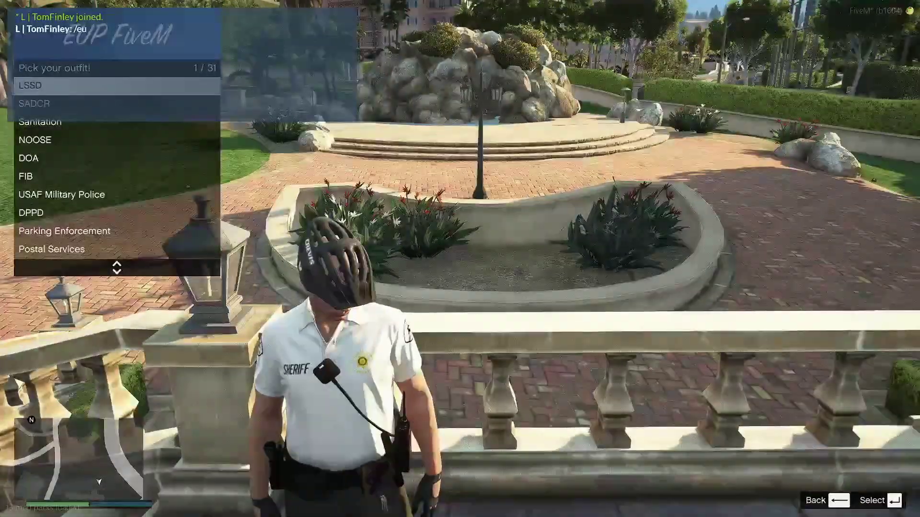
# - Put on the Male LSSD Class A outfit from the LSSD category and return to the outfit categories
pyautogui.press('Down')
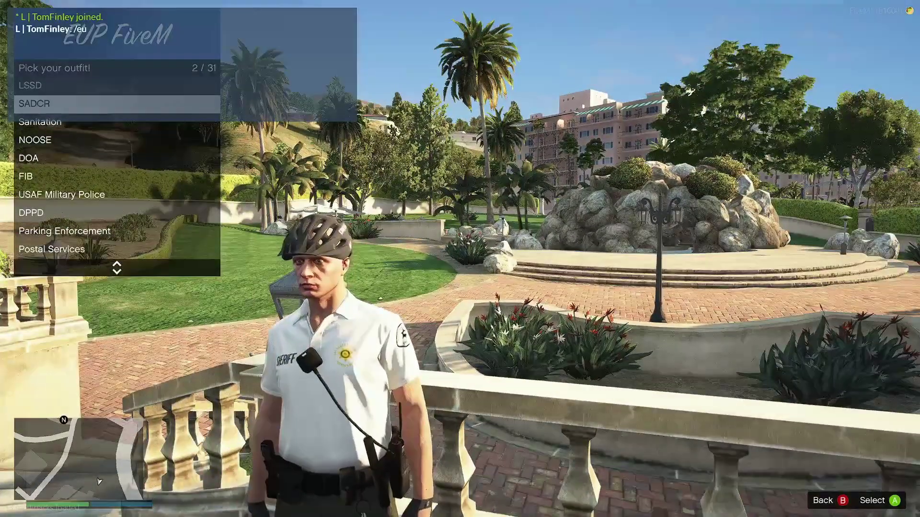
pyautogui.press('Up')
pyautogui.press('Return')
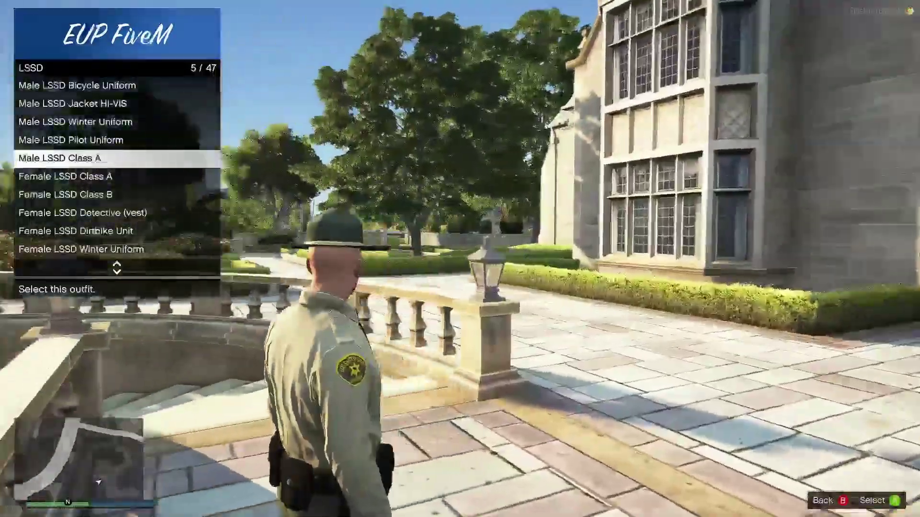
pyautogui.press('BackSpace')
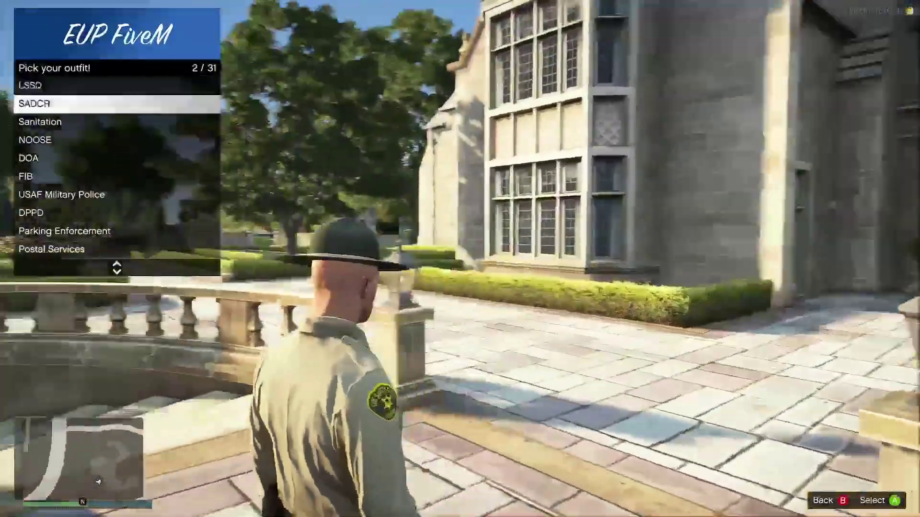
# - Open the NOOSE category and put on the Male PIA Class A outfit
pyautogui.press('Down')
pyautogui.press('Down')
pyautogui.press('Return')
pyautogui.press('Return')
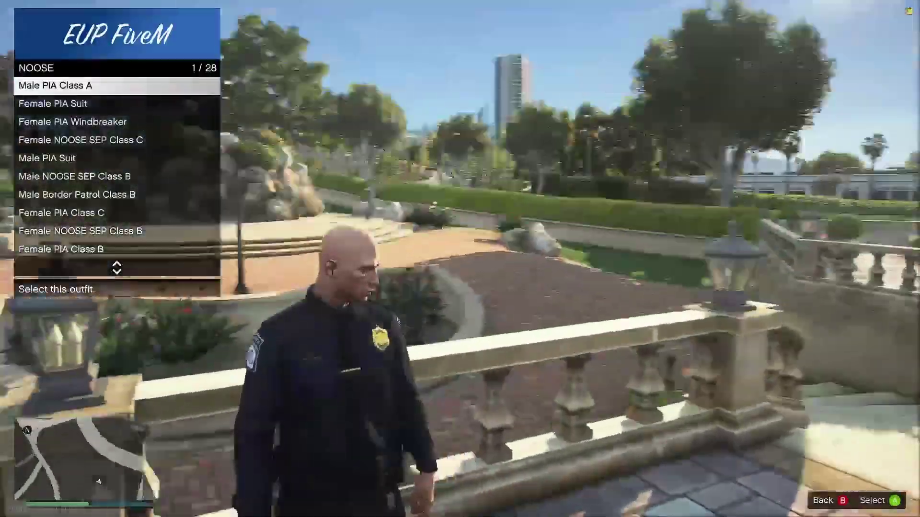
# - Put on a PIA windbreaker outfit from the NOOSE category and close the EUP menu
pyautogui.press('Down')
pyautogui.press('Down')
pyautogui.press('Return')
pyautogui.press('BackSpace')
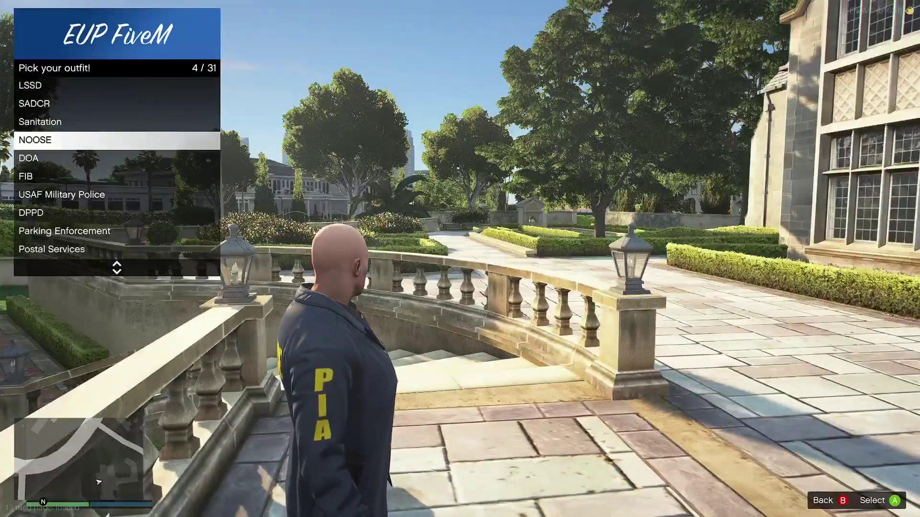
pyautogui.press('BackSpace')
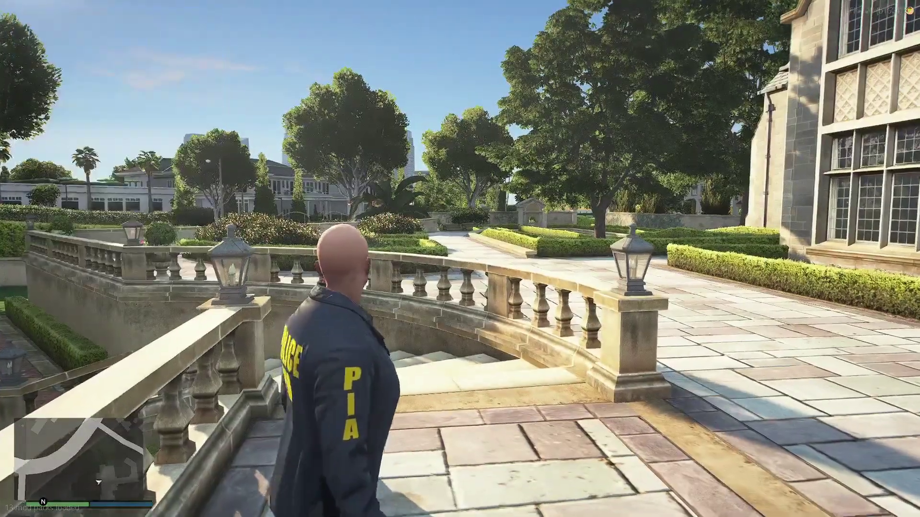